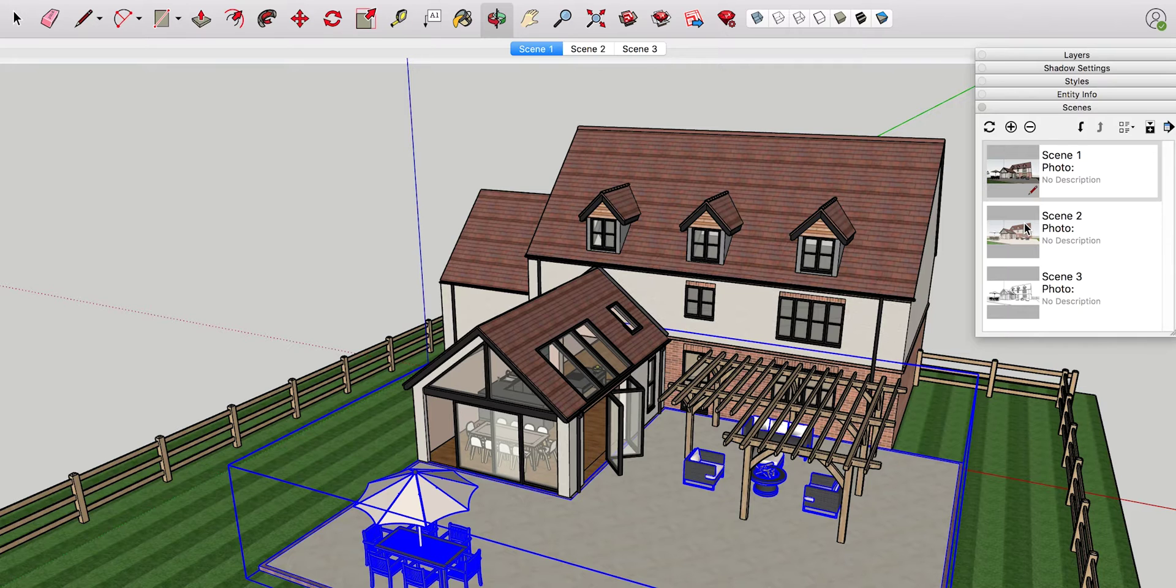
Activate Scene 2 and open the edge settings of its style for editing.
{"action": "left_click", "coordinate": [1026, 228]}
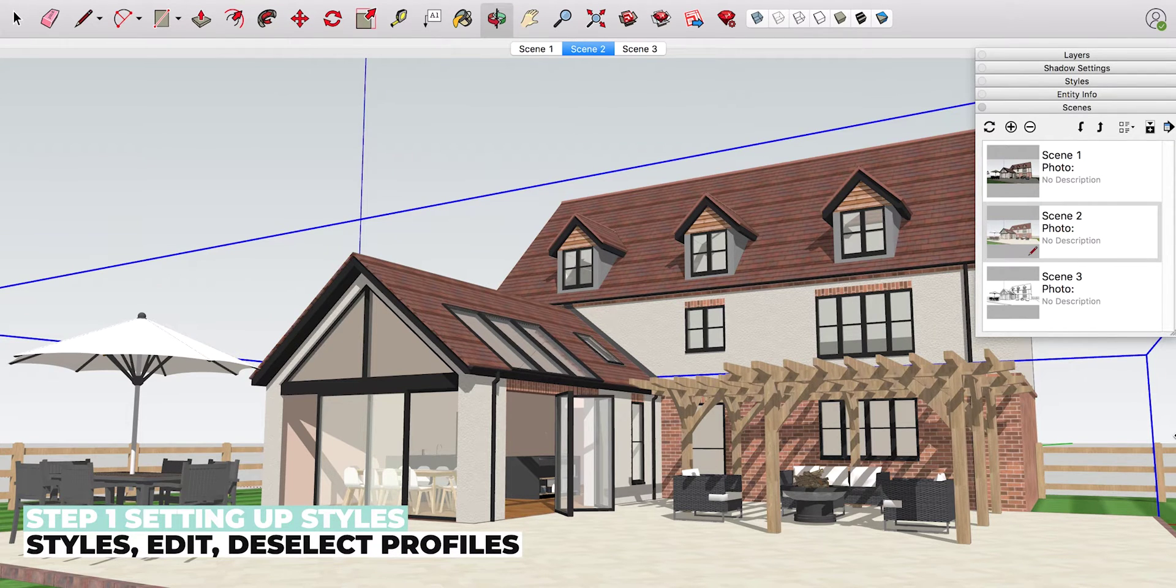
{"action": "left_click", "coordinate": [1114, 97]}
{"action": "left_click", "coordinate": [1098, 96]}
{"action": "left_click", "coordinate": [1089, 82]}
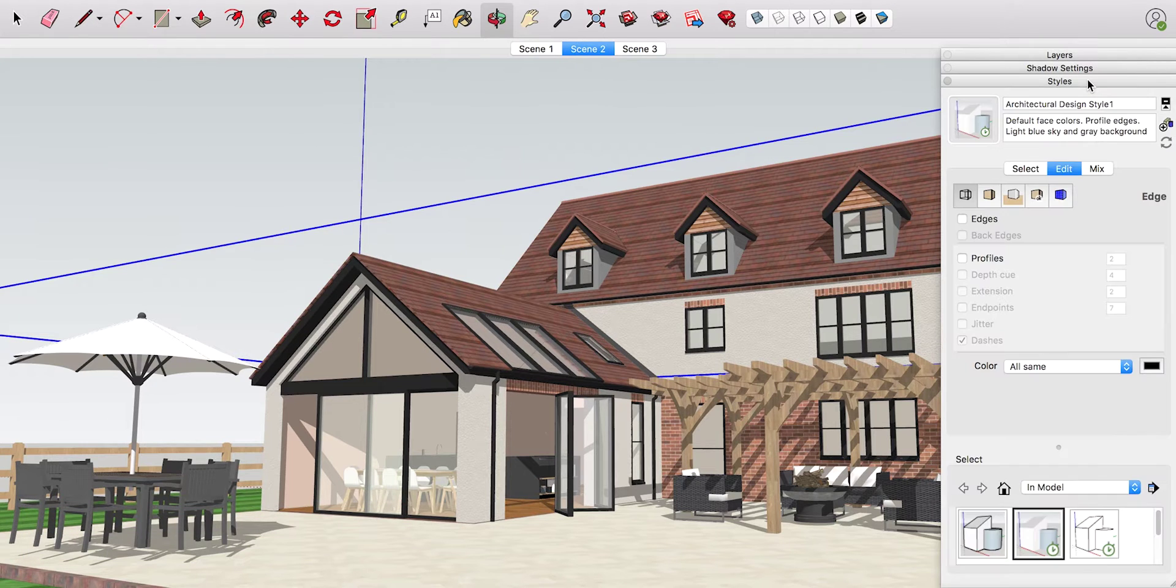
{"action": "left_click", "coordinate": [1033, 169]}
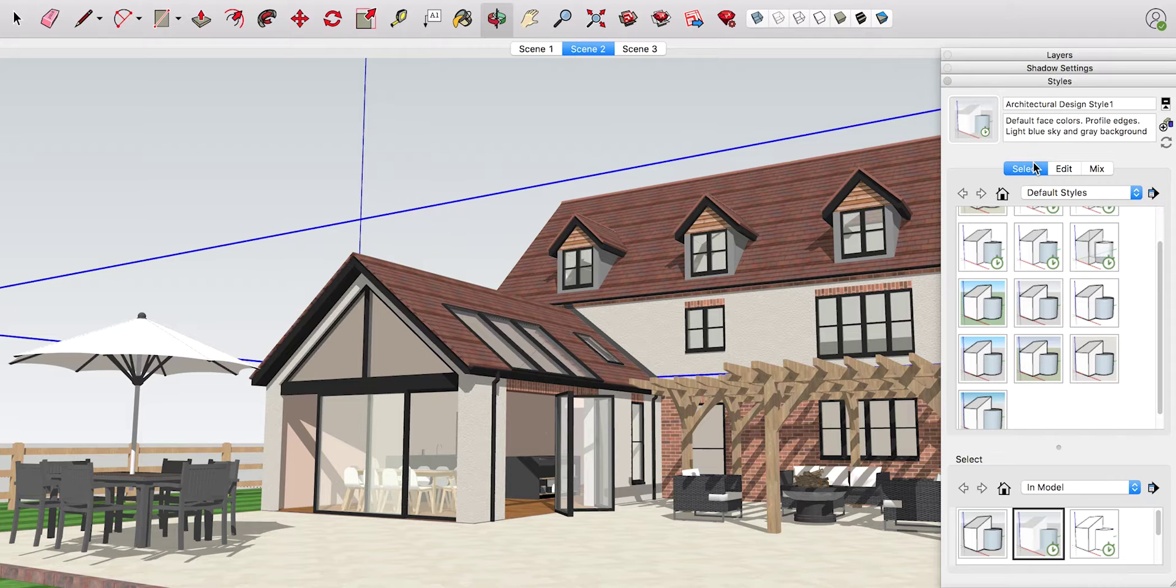
{"action": "left_click", "coordinate": [1066, 172]}
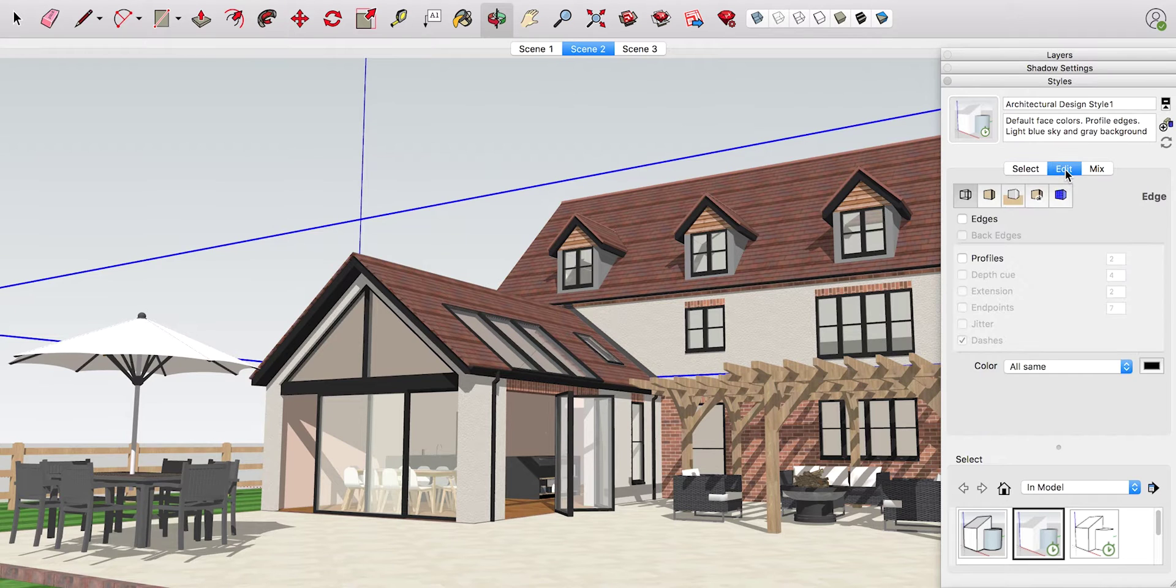
Toggle the Profiles and Edges options of the Scene 2 style on and back off.
{"action": "left_click", "coordinate": [963, 258]}
{"action": "left_click", "coordinate": [963, 258]}
{"action": "left_click", "coordinate": [962, 220]}
{"action": "left_click", "coordinate": [963, 220]}
{"action": "left_click", "coordinate": [1025, 169]}
Export the Scene 2 view as a 2D graphic.
{"action": "left_click", "coordinate": [116, 1]}
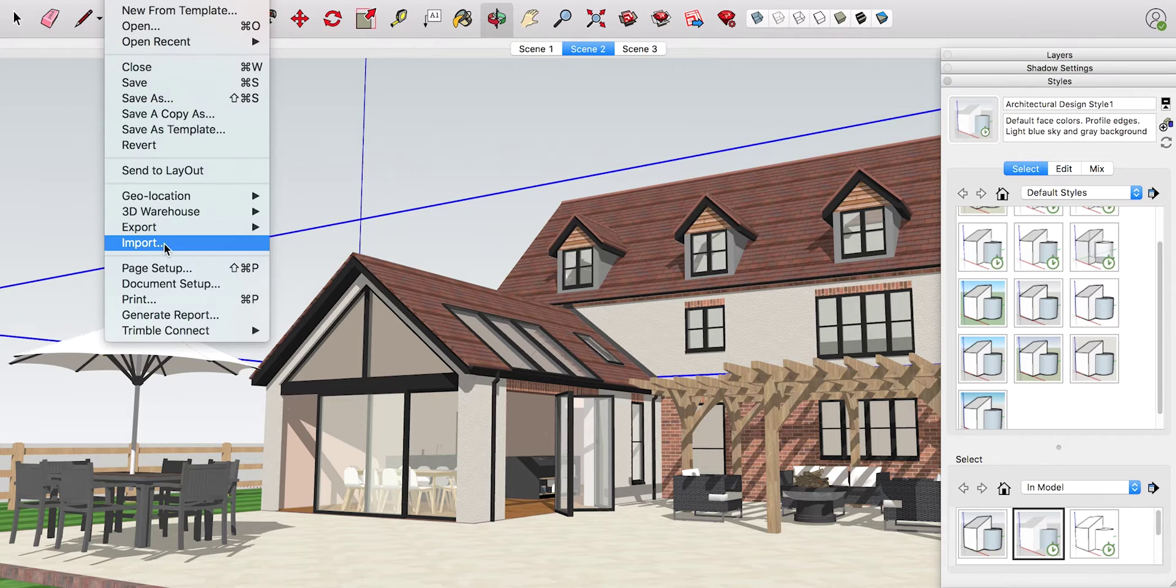
{"action": "mouse_move", "coordinate": [185, 228]}
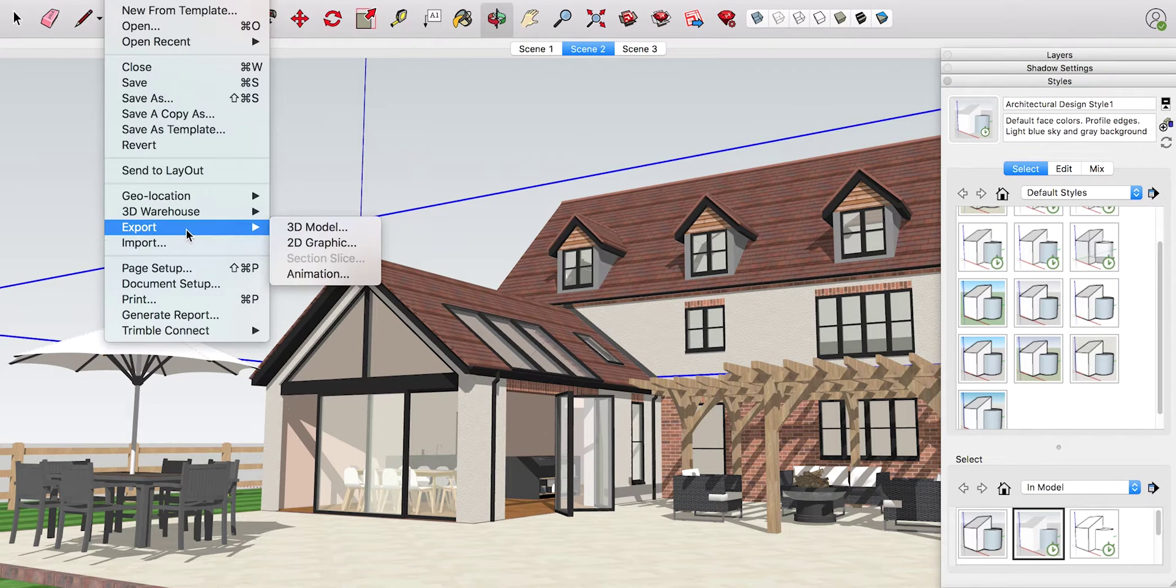
{"action": "left_click", "coordinate": [297, 240]}
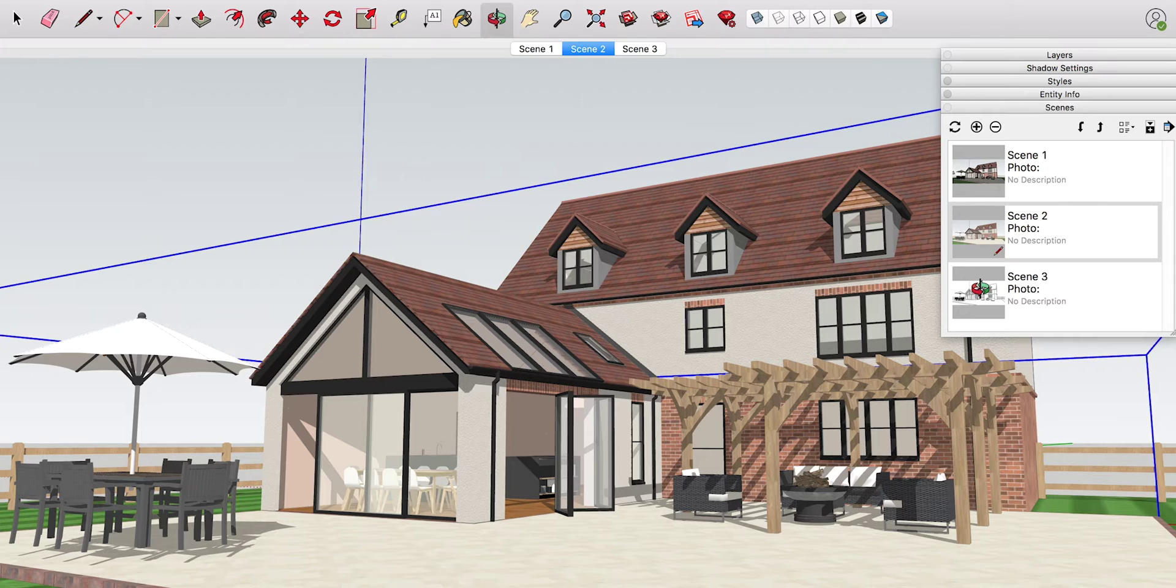
Activate Scene 3 and open the edge settings of its HiddenLine1 line-drawing style.
{"action": "left_click", "coordinate": [640, 49]}
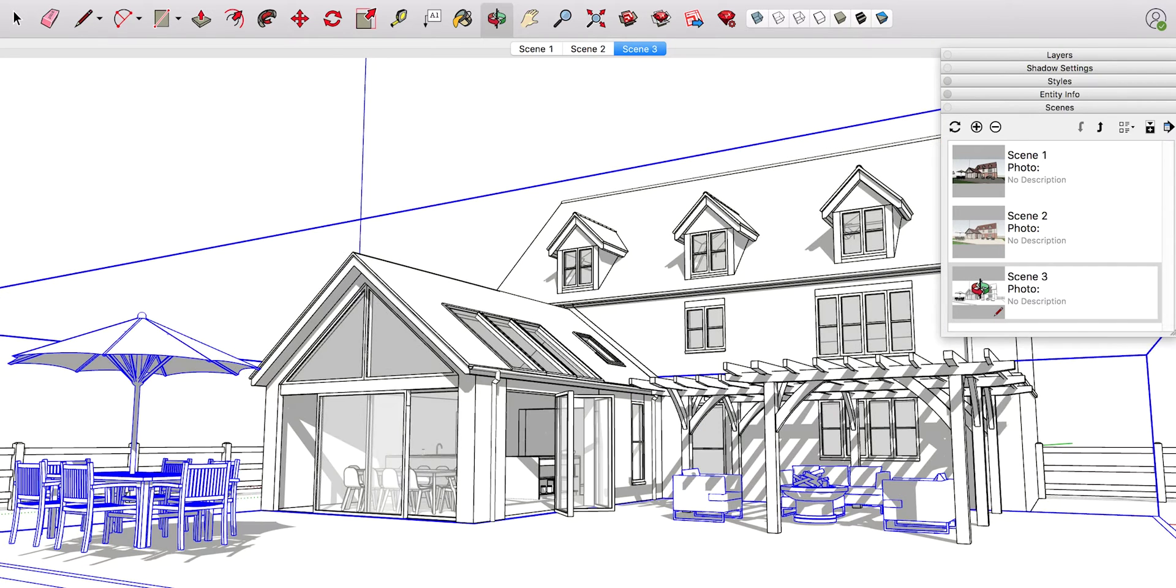
{"action": "left_click", "coordinate": [1060, 80]}
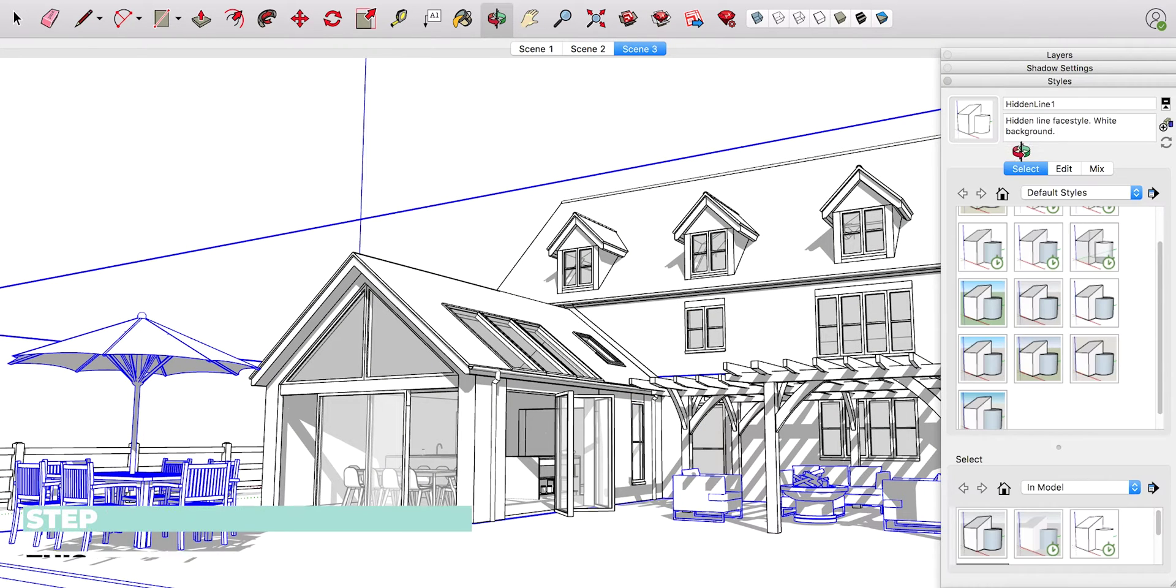
{"action": "left_click", "coordinate": [1064, 169]}
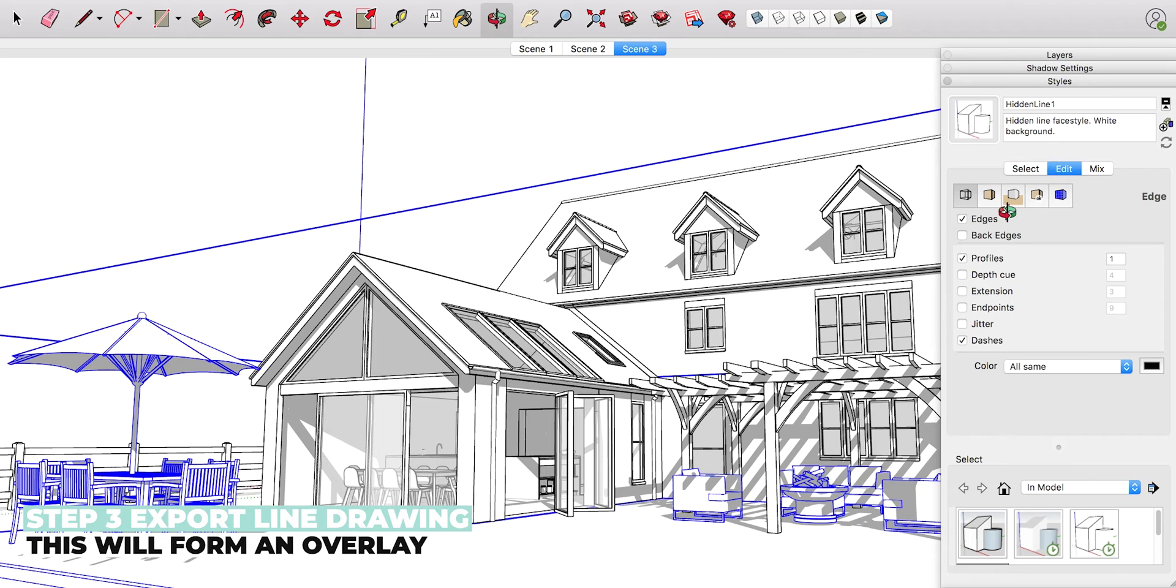
{"action": "left_click", "coordinate": [1025, 168]}
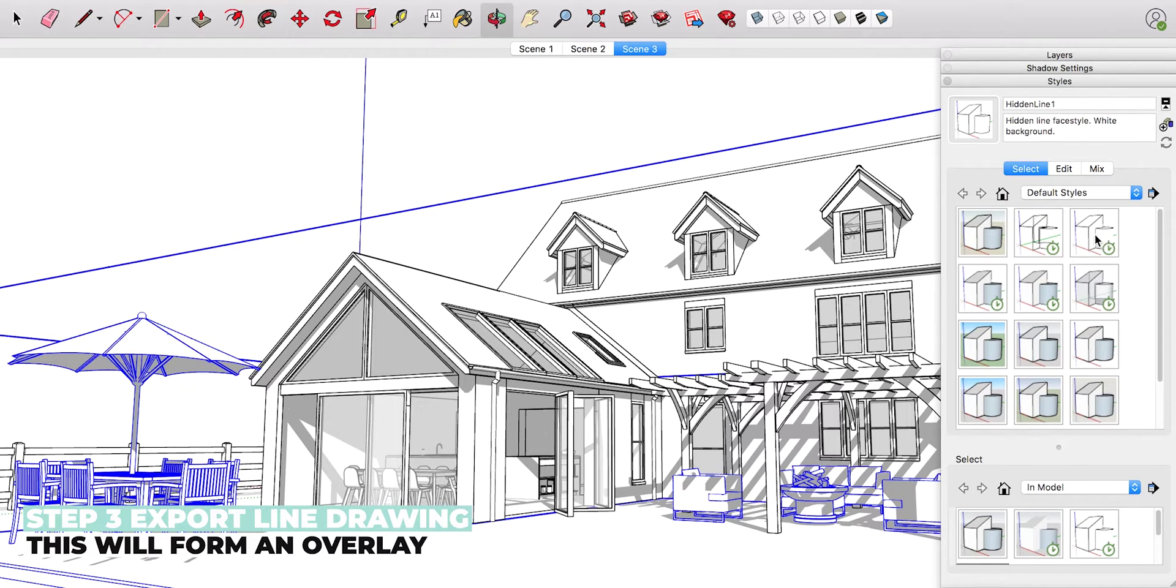
{"action": "left_click", "coordinate": [1064, 168]}
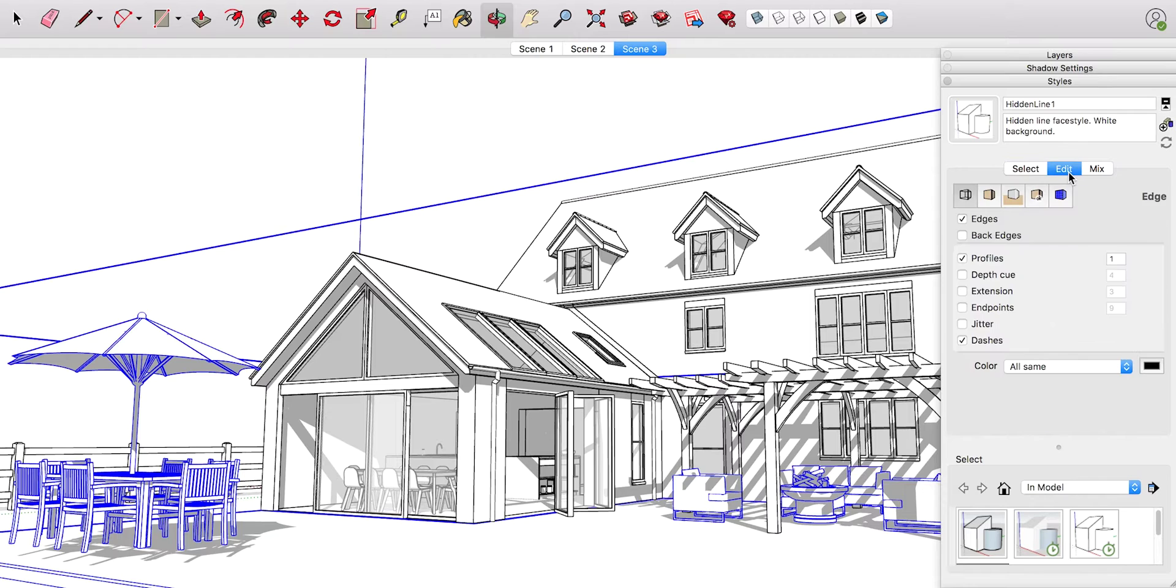
Toggle Profiles off and back on in the Scene 3 style, and collapse the style settings.
{"action": "left_click", "coordinate": [963, 259]}
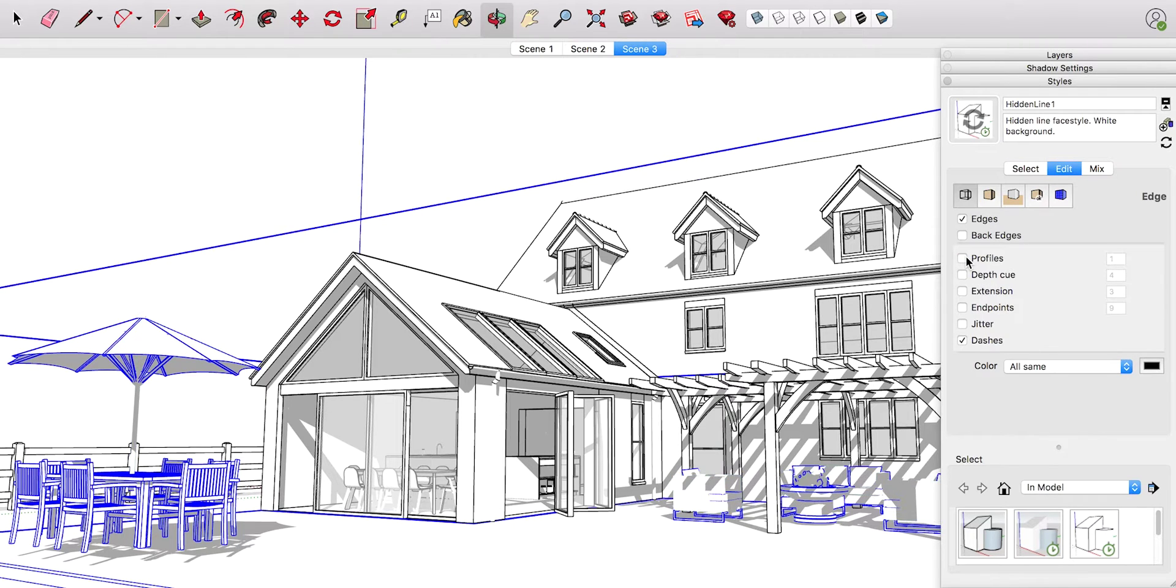
{"action": "left_click", "coordinate": [963, 258]}
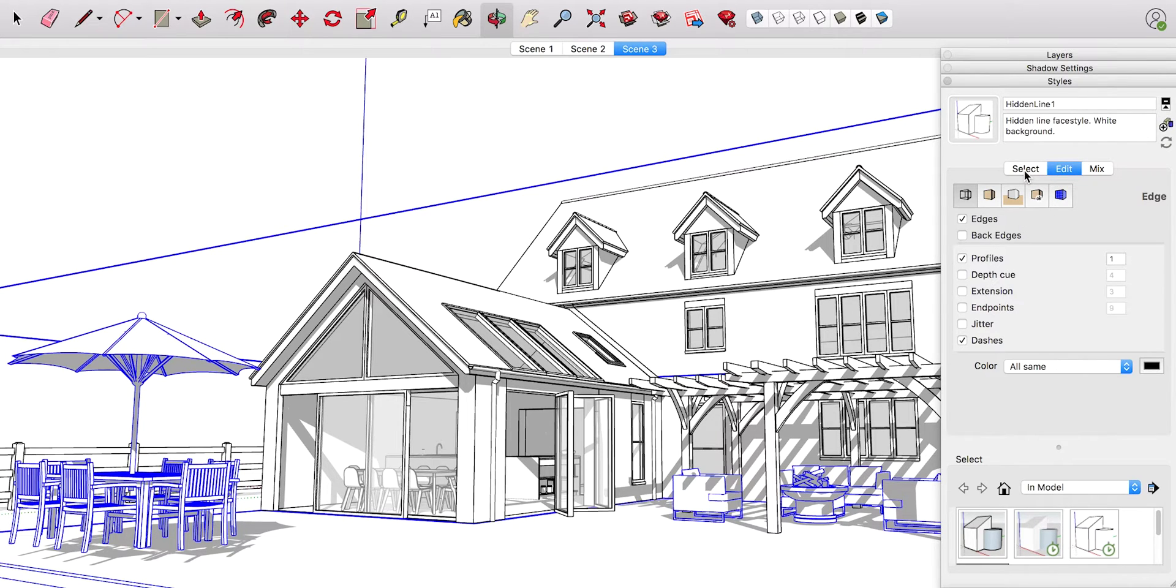
{"action": "left_click", "coordinate": [1017, 81]}
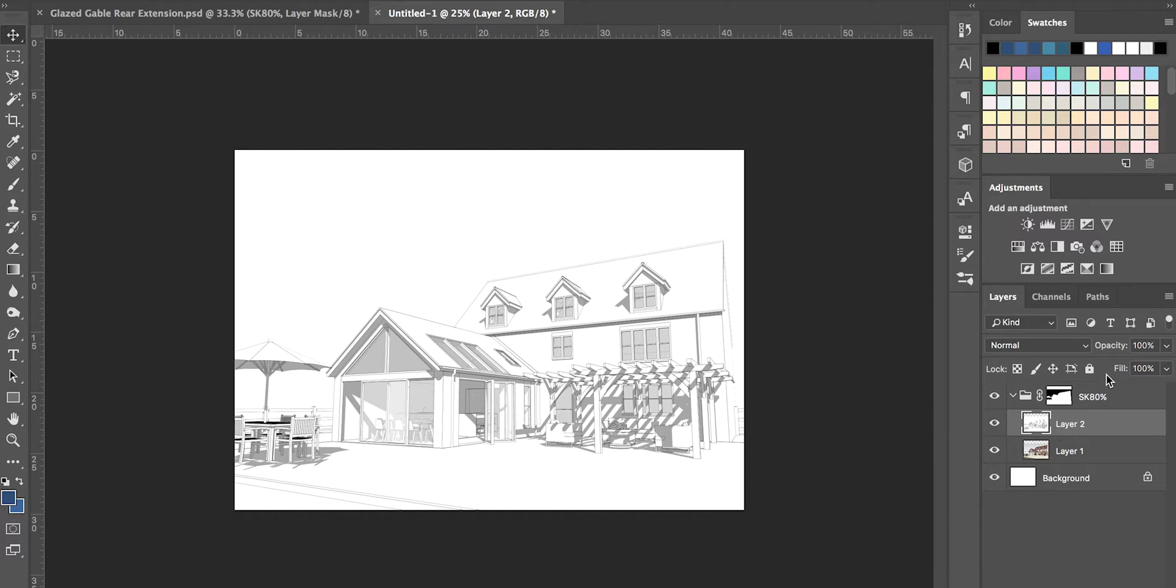
In Photoshop, set the opacity of the line drawing on Layer 2 to 30% so it overlays the coloured view.
{"action": "left_click", "coordinate": [1166, 345]}
{"action": "mouse_move", "coordinate": [1166, 365]}
{"action": "left_mouse_down"}
{"action": "mouse_move", "coordinate": [1075, 380]}
{"action": "mouse_move", "coordinate": [1112, 370]}
{"action": "left_mouse_up"}
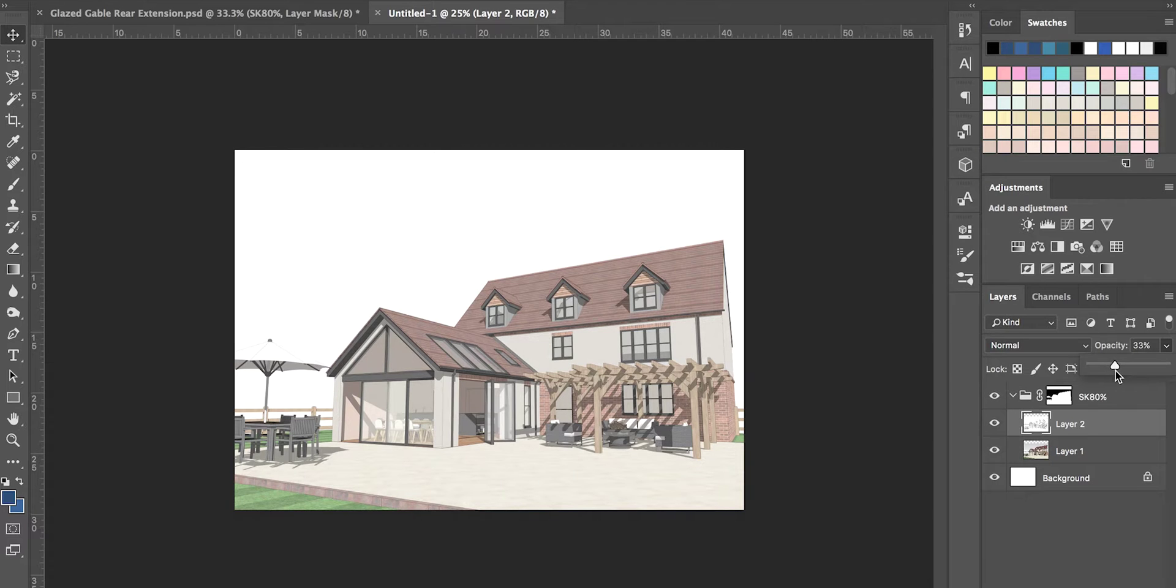
{"action": "left_click_drag", "start_coordinate": [1130, 370], "coordinate": [1149, 370]}
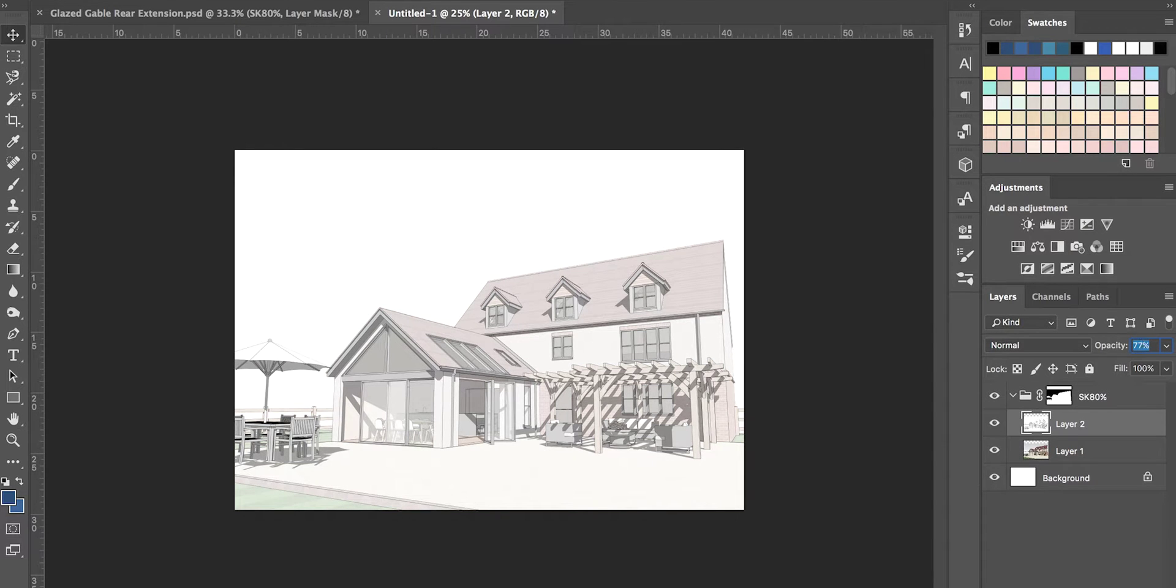
{"action": "key", "text": "3"}
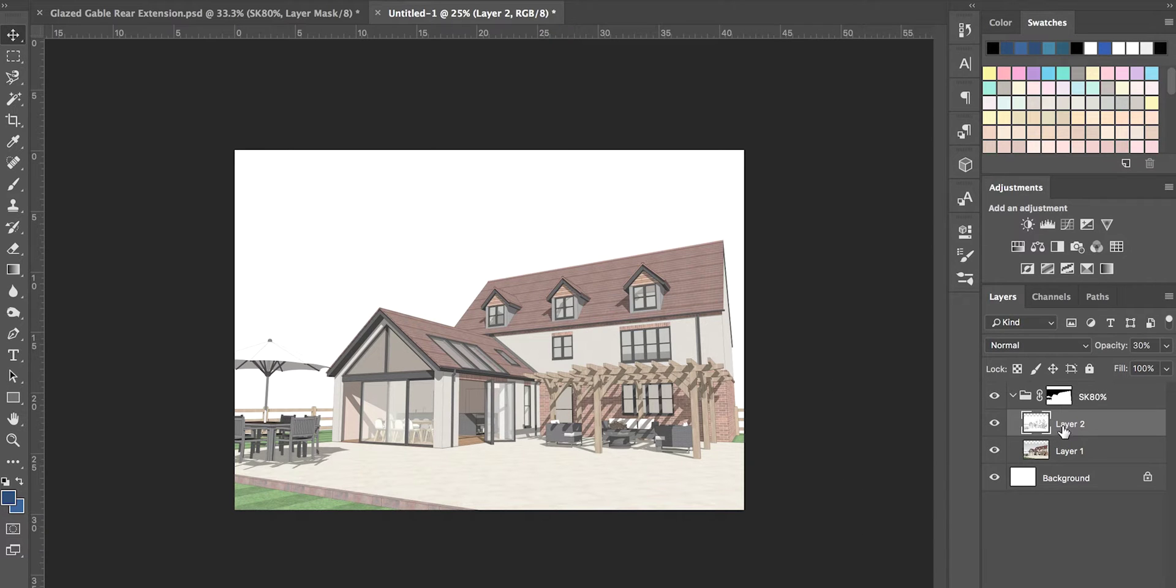
Duplicate Layer 2 and set the copy to Multiply blending with about 26% opacity.
{"action": "key", "text": "ctrl+j"}
{"action": "left_click", "coordinate": [1032, 344]}
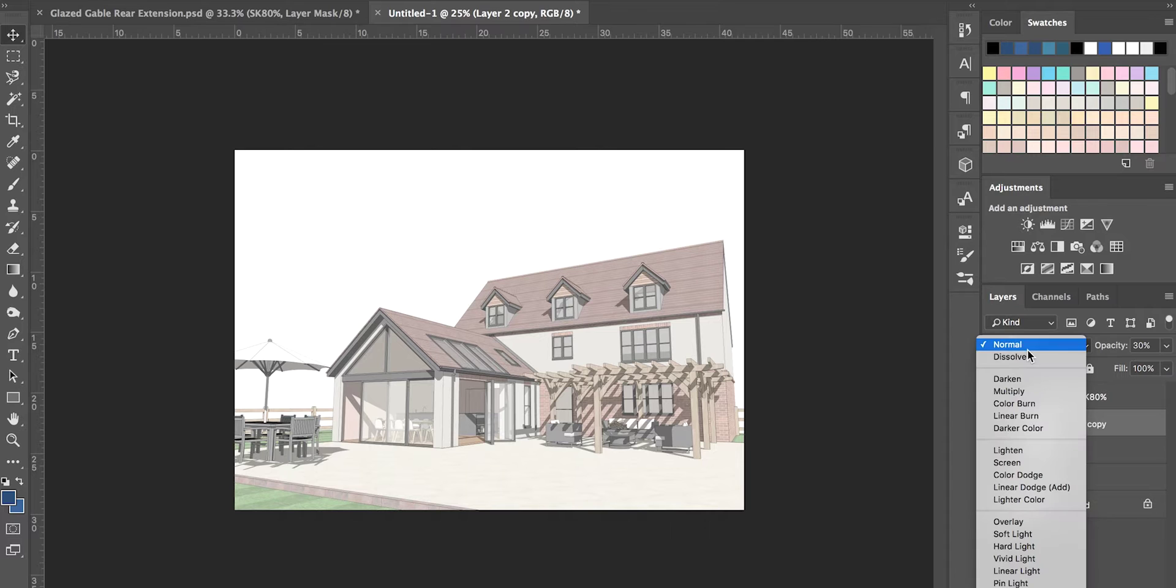
{"action": "left_click", "coordinate": [1011, 392]}
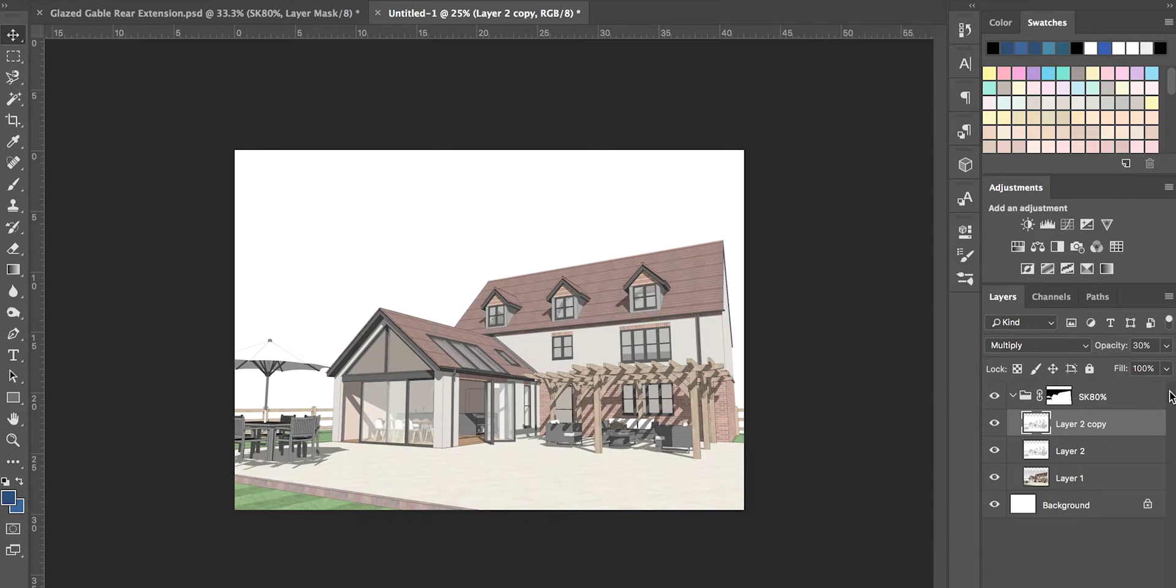
{"action": "left_click", "coordinate": [1166, 346]}
{"action": "mouse_move", "coordinate": [1124, 366]}
{"action": "left_mouse_down"}
{"action": "mouse_move", "coordinate": [1086, 375]}
{"action": "mouse_move", "coordinate": [1111, 377]}
{"action": "left_mouse_up"}
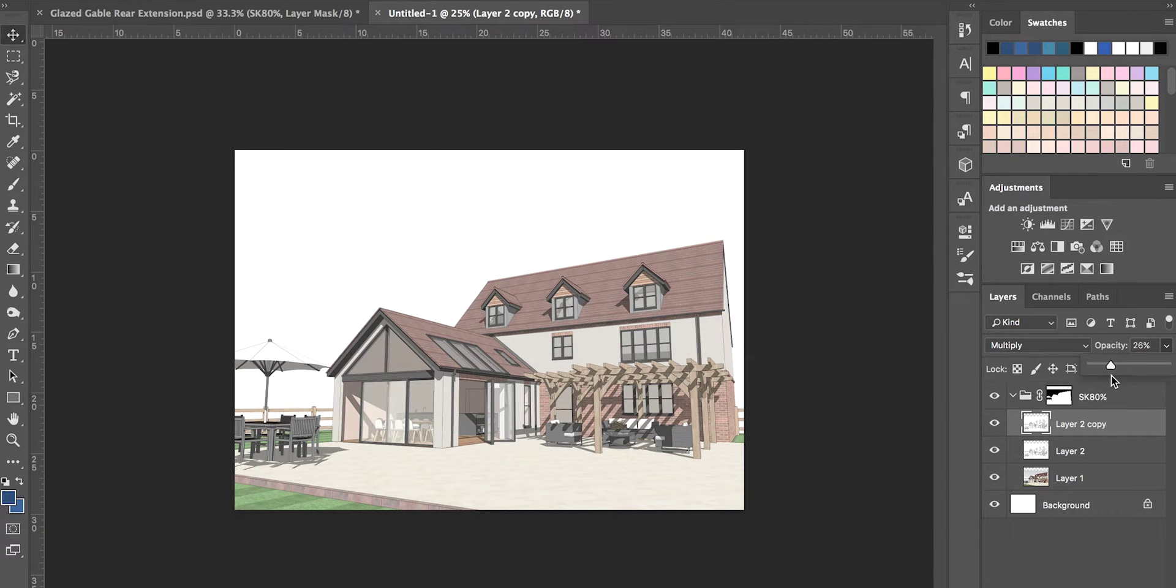
{"action": "left_click", "coordinate": [1097, 477]}
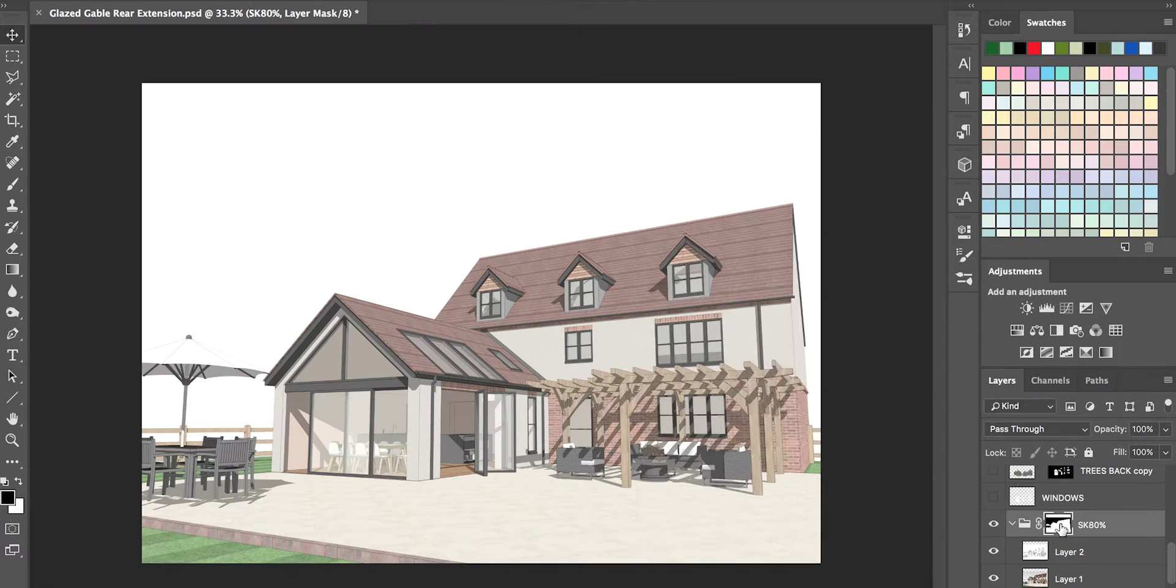
Disable the layer mask of the SK80% group to show the hidden background, and re-enable it.
{"action": "double_click", "coordinate": [1060, 526]}
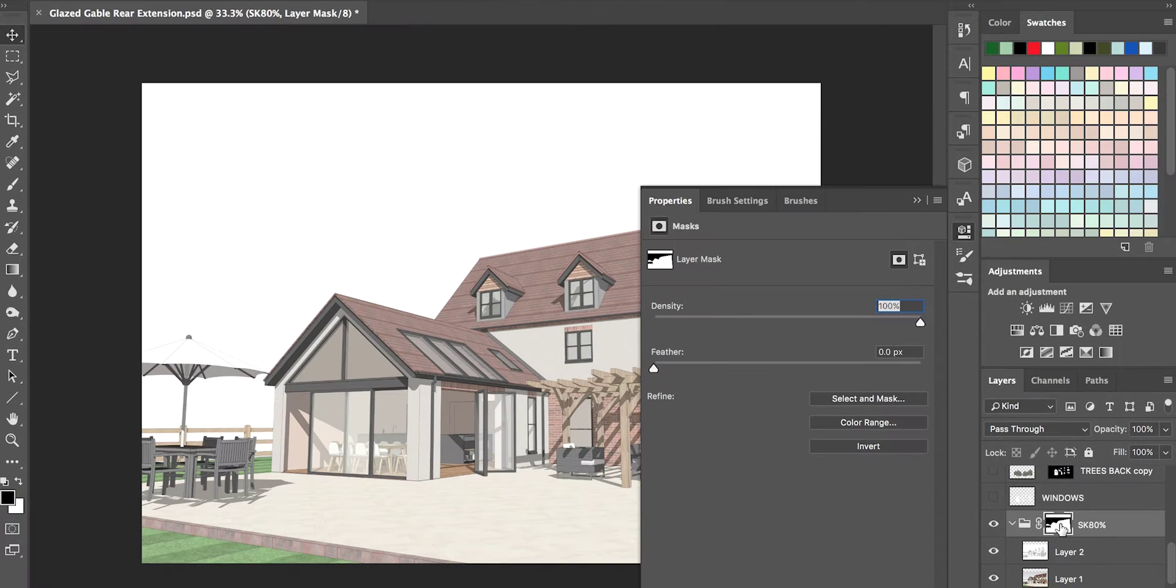
{"action": "left_click", "coordinate": [917, 201]}
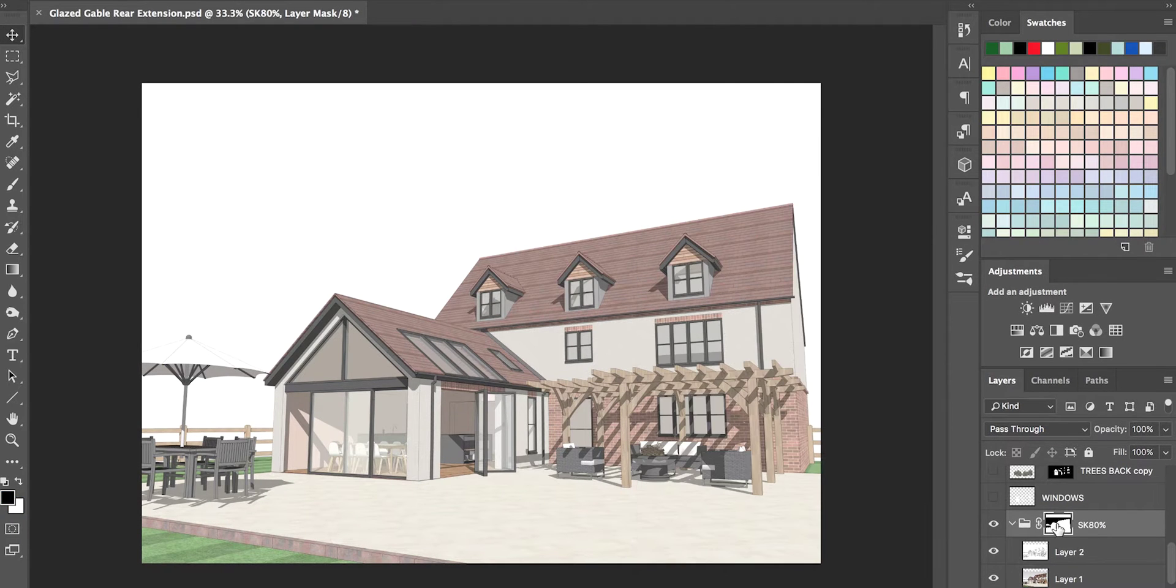
{"action": "right_click", "coordinate": [1054, 526]}
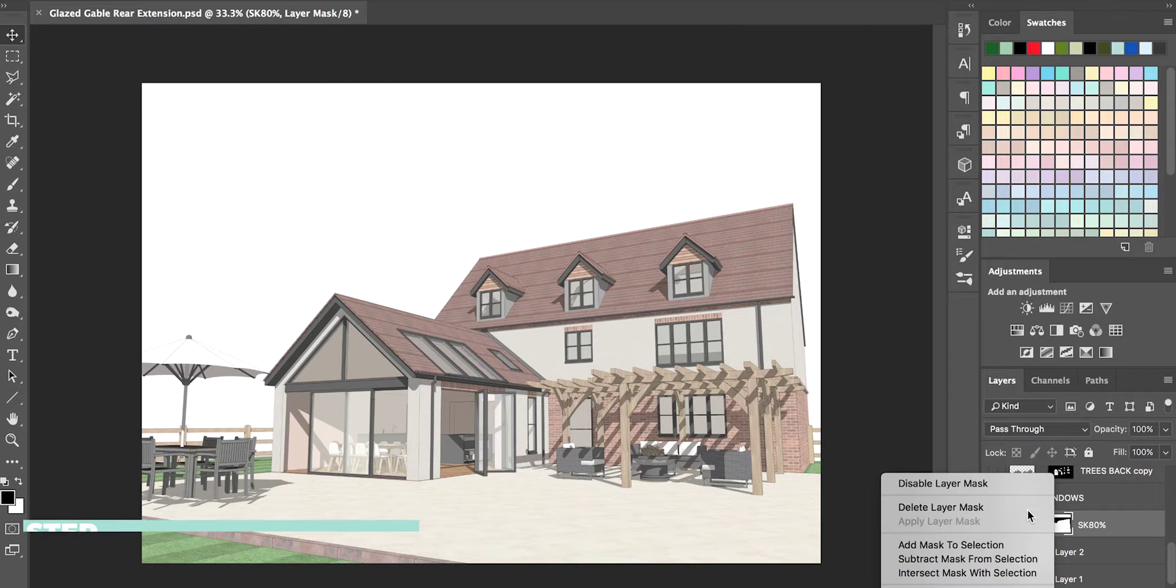
{"action": "left_click", "coordinate": [1013, 484]}
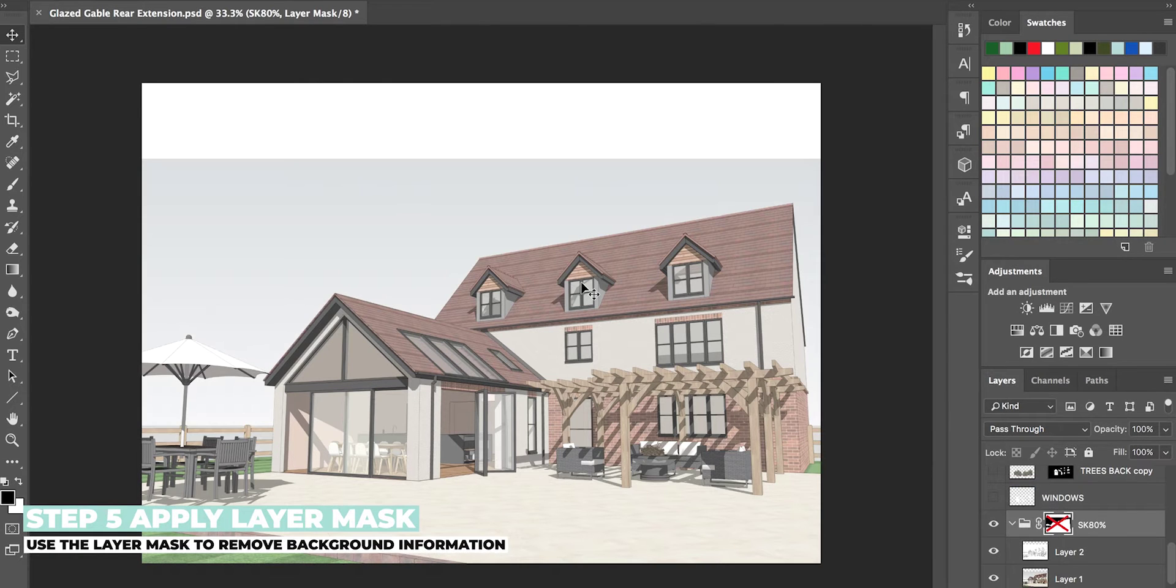
{"action": "left_click", "coordinate": [1057, 528]}
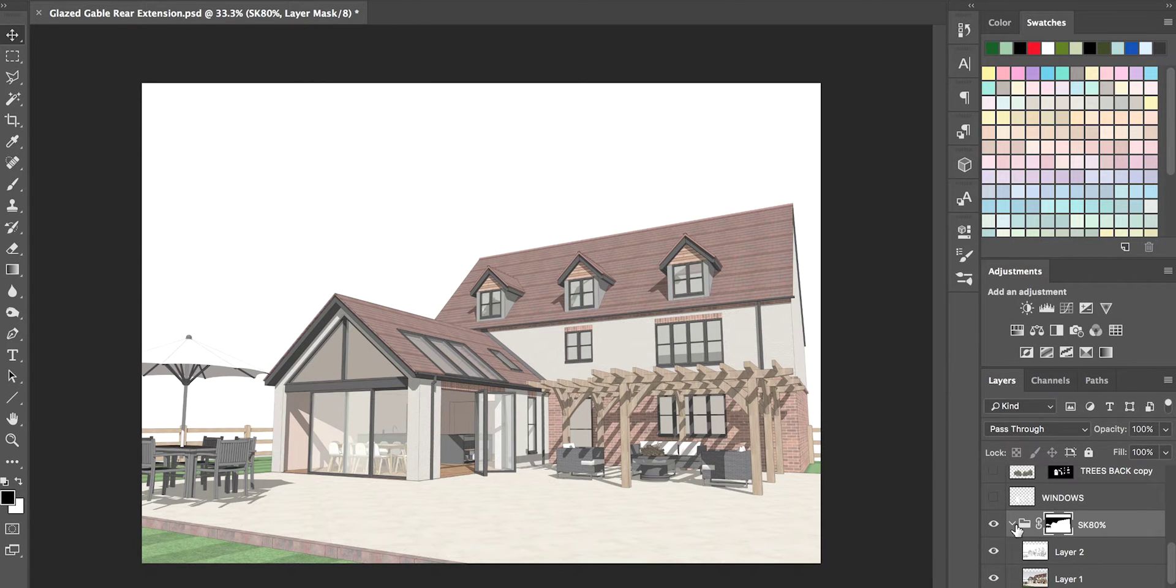
Turn on the visibility of the sky layers Layer 11 copy 5 and Layer 14 copy 4 and the Clouds copy 3 group.
{"action": "scroll", "coordinate": [1016, 528], "scroll_direction": "down", "scroll_amount": 1}
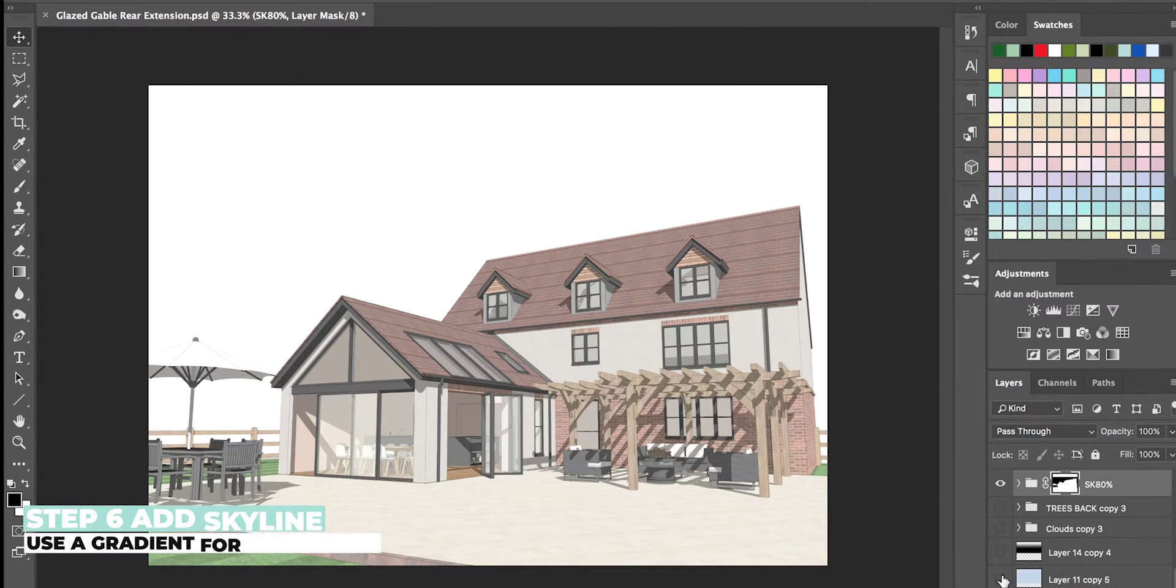
{"action": "left_click", "coordinate": [995, 576]}
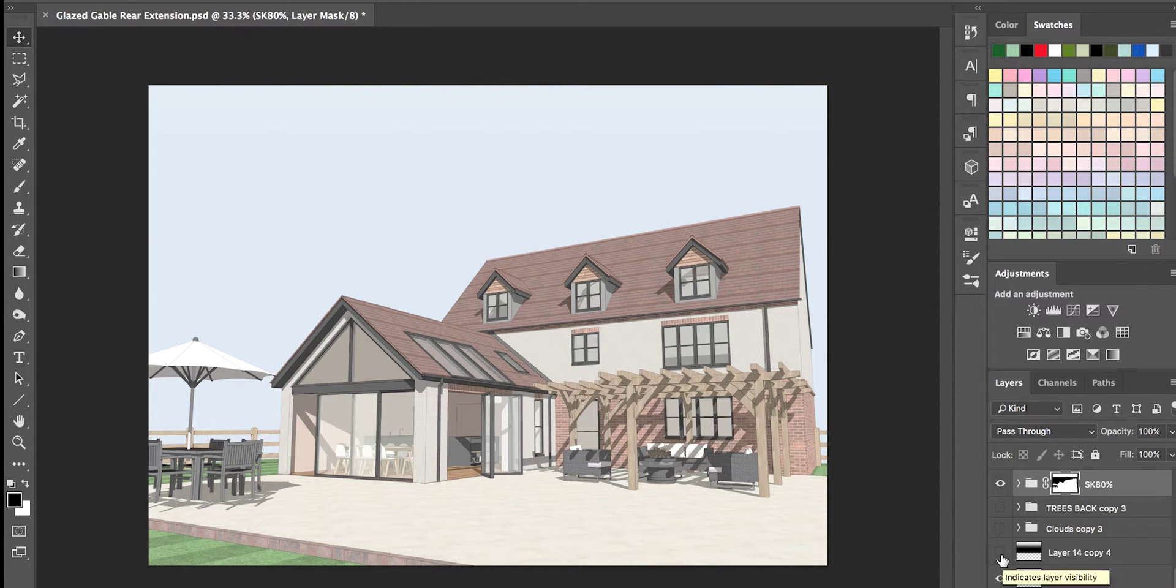
{"action": "left_click", "coordinate": [1000, 554]}
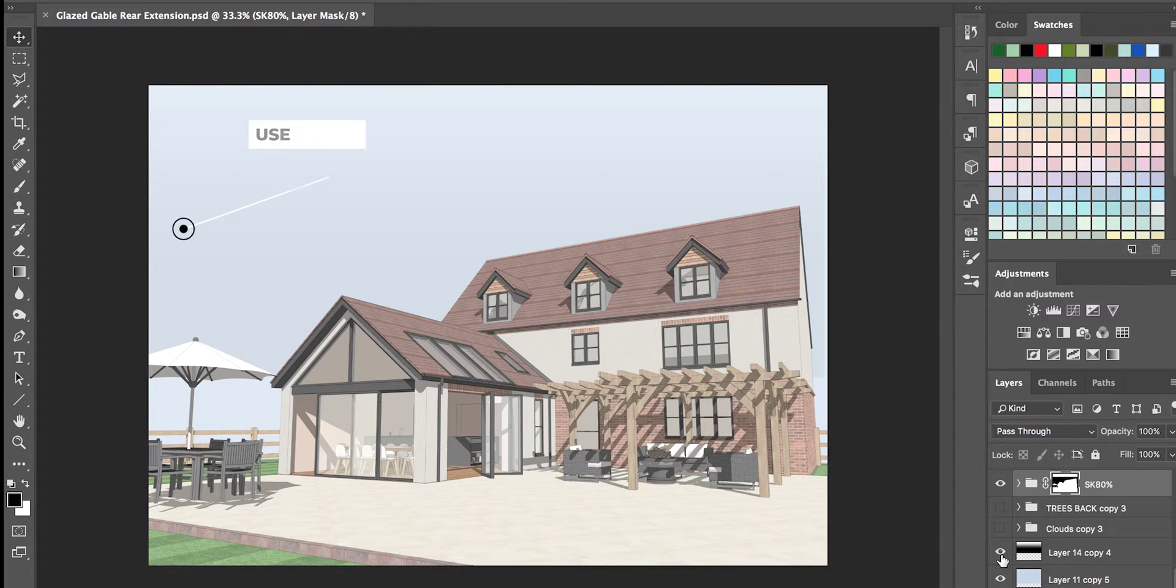
{"action": "left_click", "coordinate": [15, 277]}
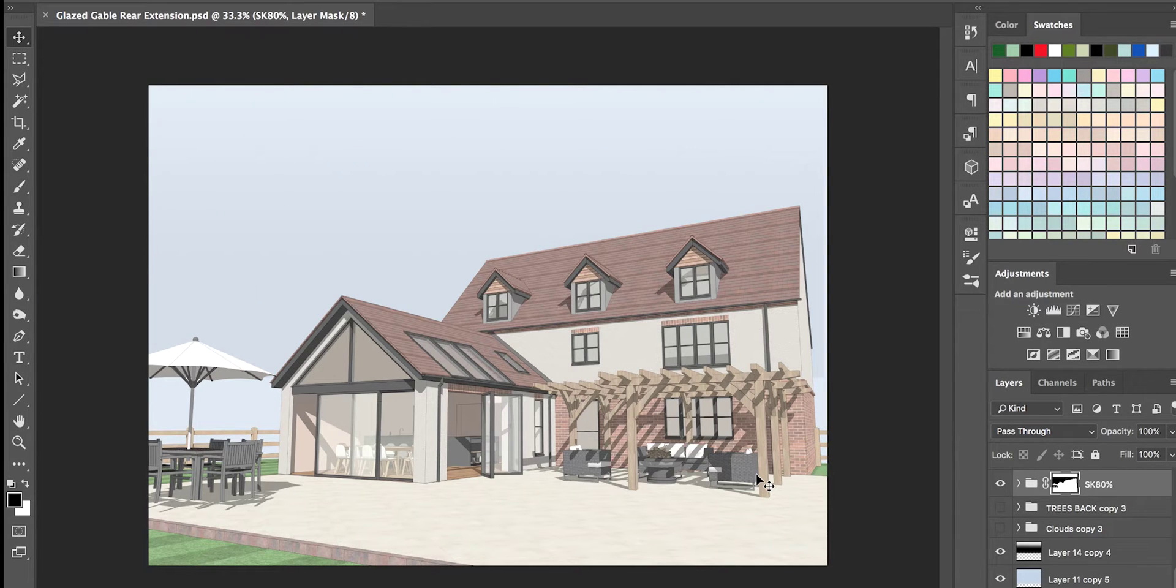
{"action": "left_click", "coordinate": [1000, 555]}
{"action": "left_click", "coordinate": [1001, 554]}
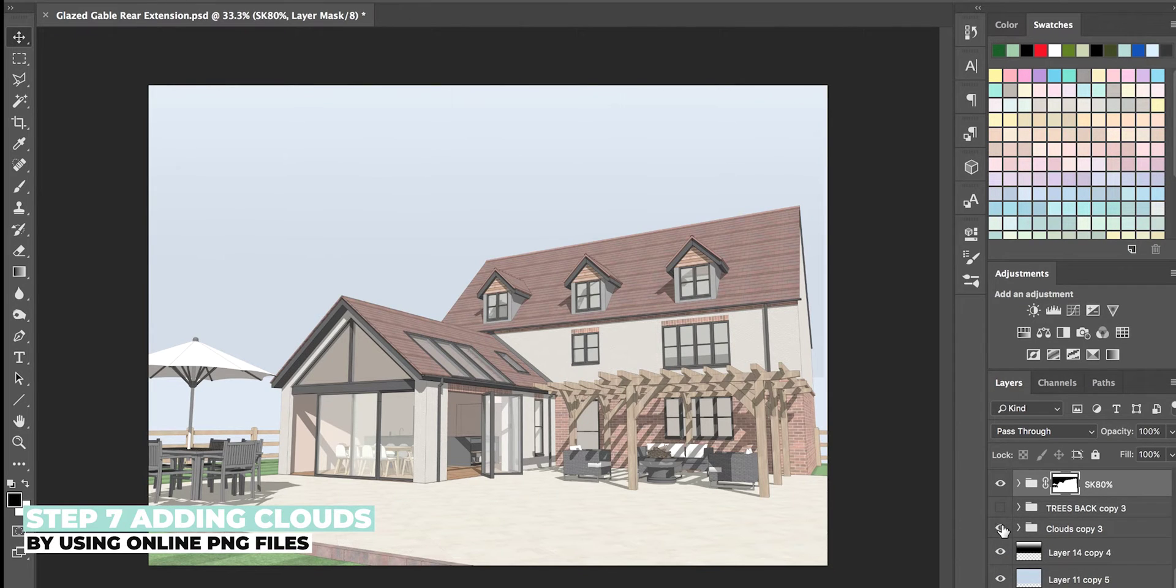
{"action": "left_click", "coordinate": [1000, 528]}
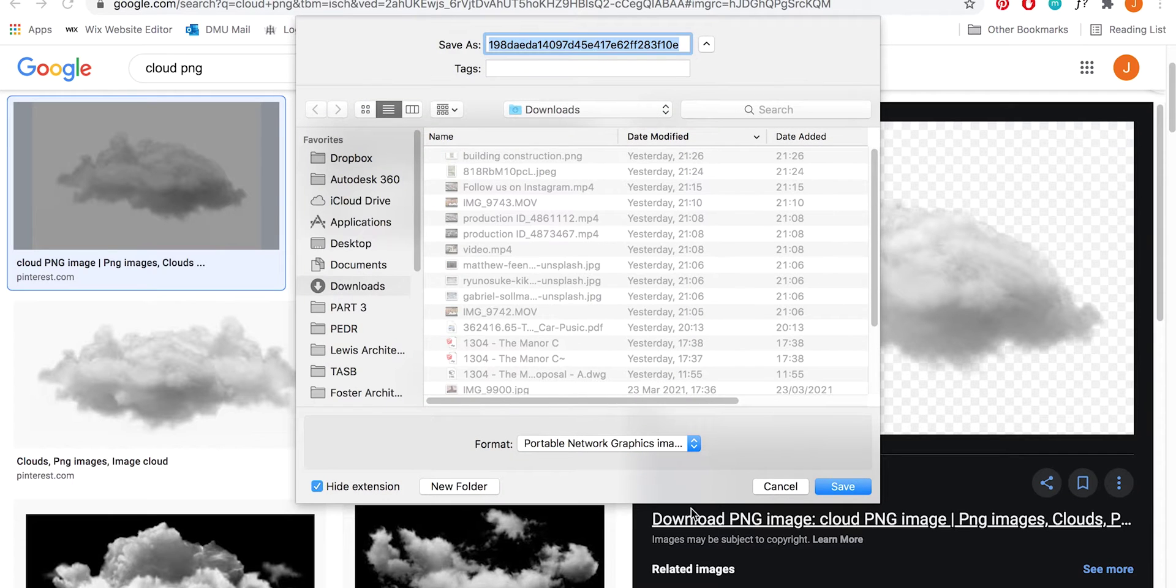
Save the grey cloud PNG to the Downloads folder and open it in Photoshop.
{"action": "left_click", "coordinate": [835, 487]}
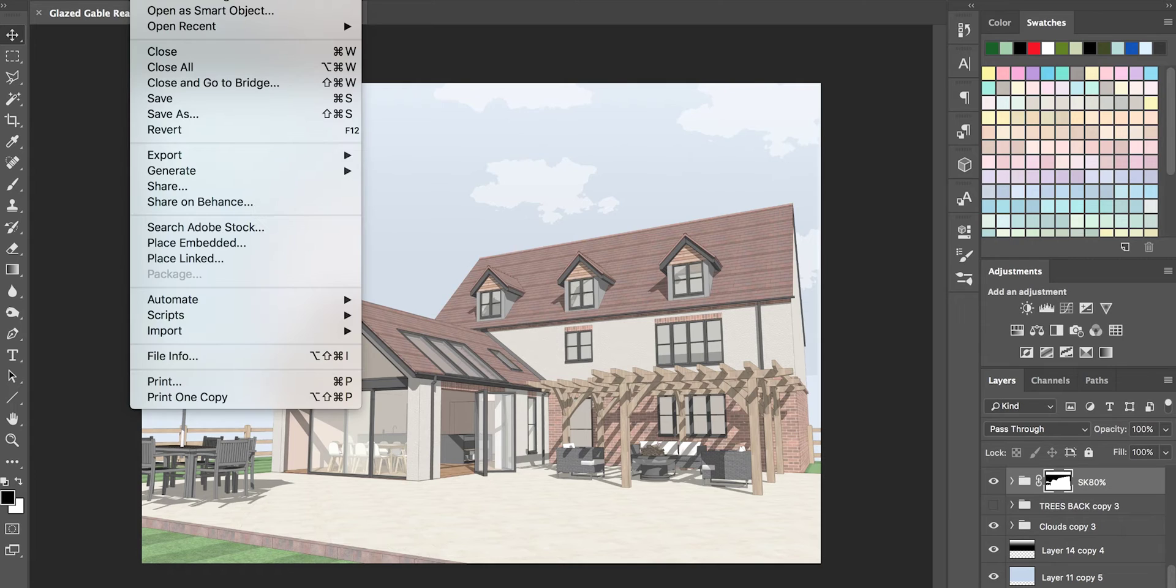
{"action": "key", "text": "super+o"}
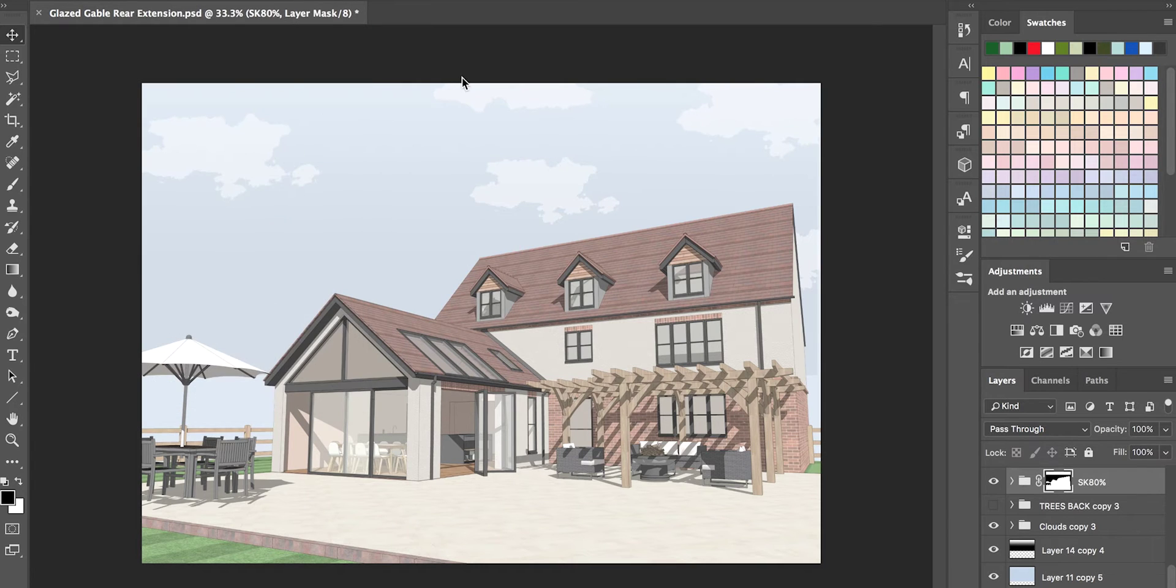
{"action": "left_click", "coordinate": [270, 182]}
{"action": "double_click", "coordinate": [416, 52]}
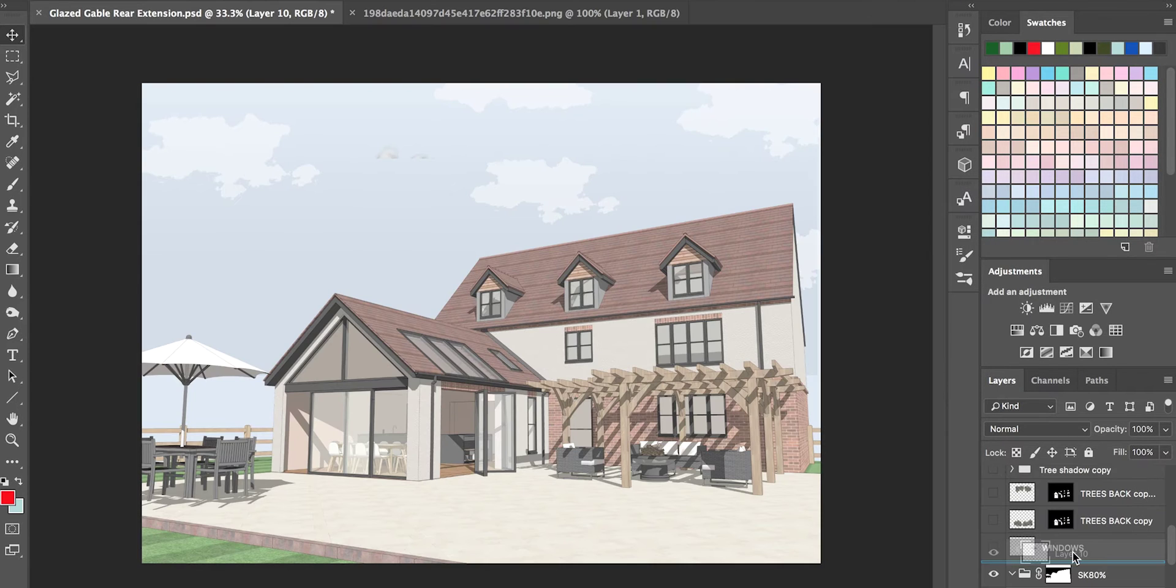
Bring the cloud into the Glazed Gable Rear Extension document and move its layer between Clouds copy 3 and Layer 14 copy 4.
{"action": "key", "text": "super+v"}
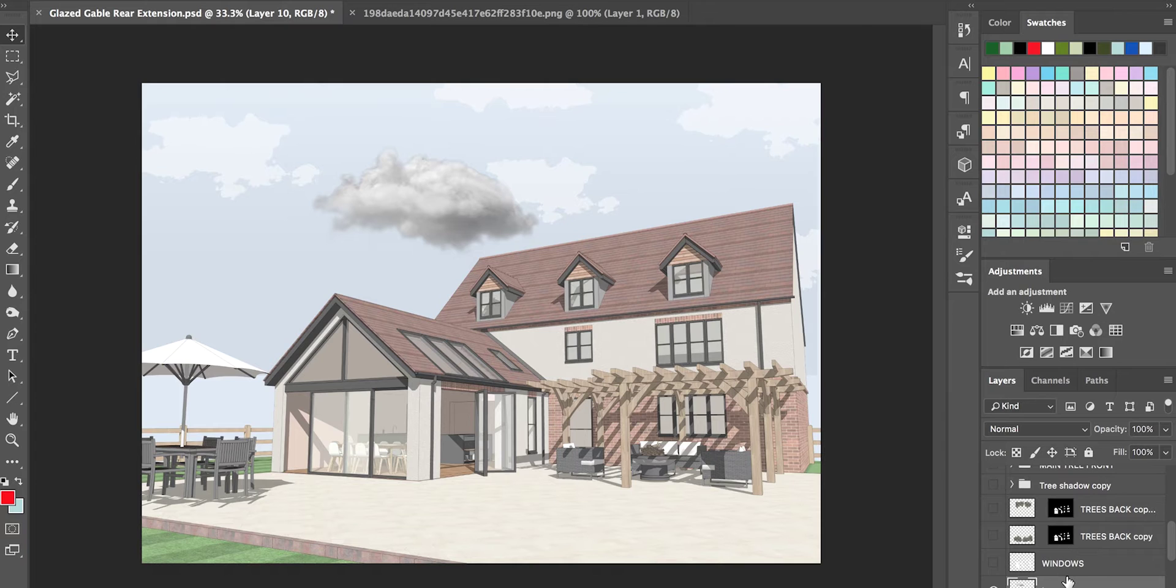
{"action": "scroll", "coordinate": [1081, 487], "scroll_direction": "down", "scroll_amount": 3}
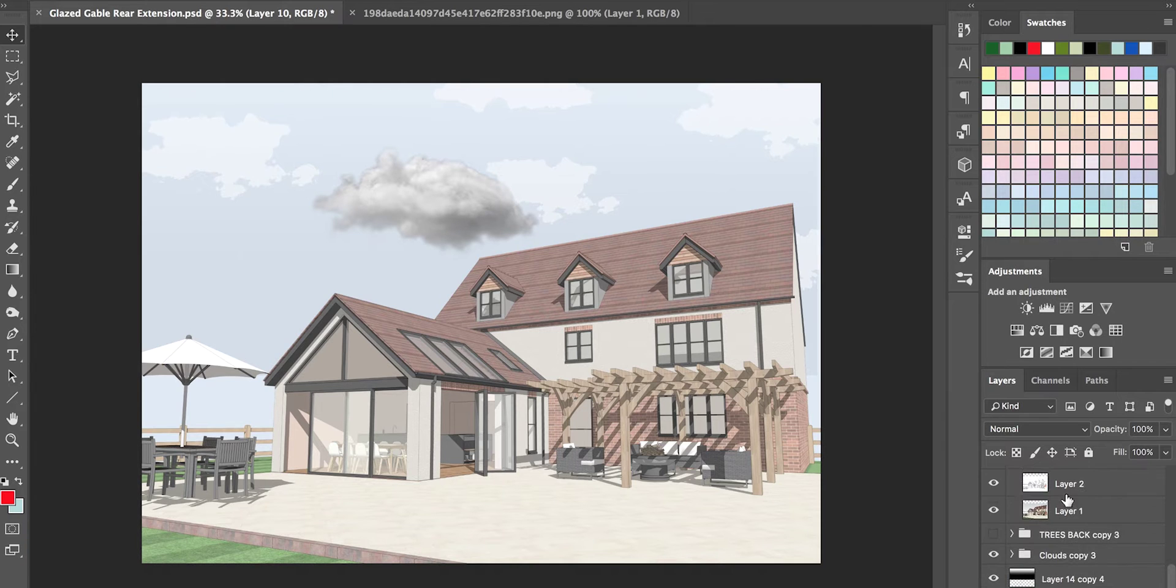
{"action": "scroll", "coordinate": [1080, 487], "scroll_direction": "down", "scroll_amount": 5}
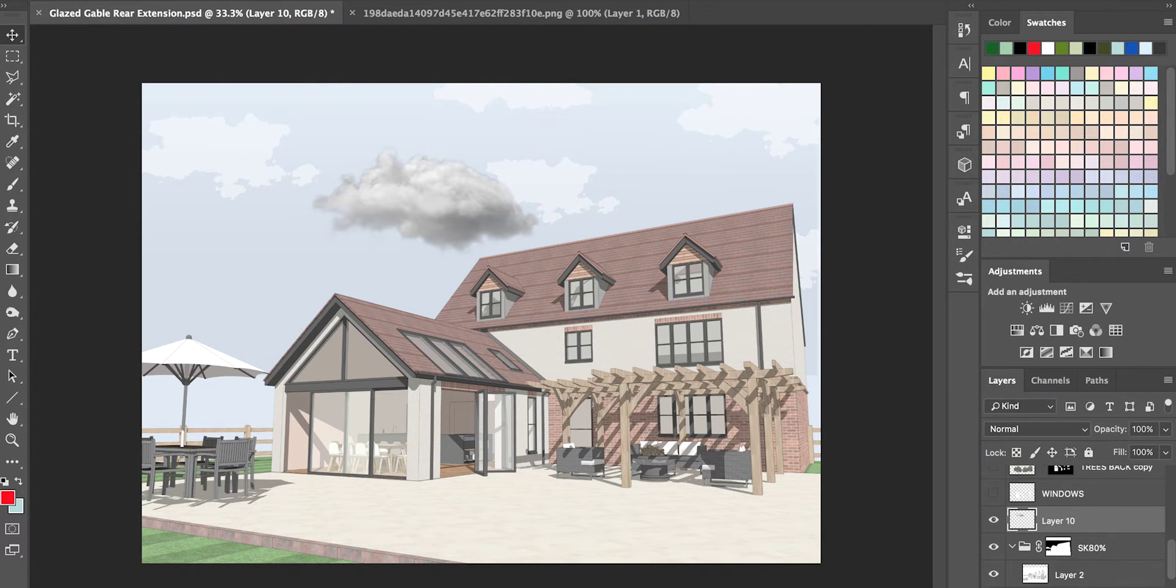
{"action": "scroll", "coordinate": [1073, 526], "scroll_direction": "down", "scroll_amount": 3}
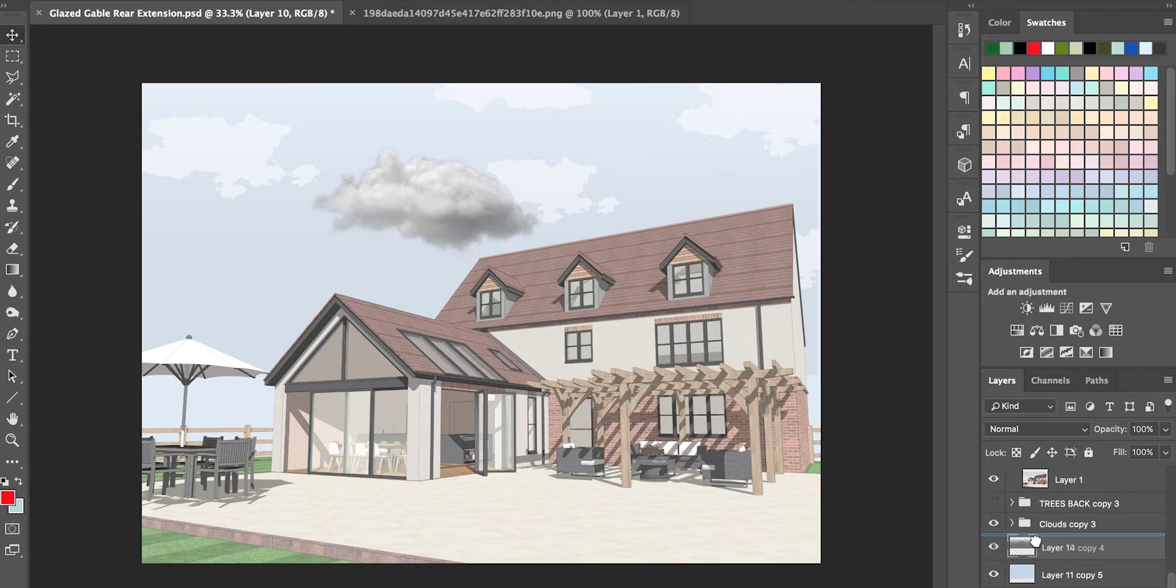
Turn the grey cloud white with a Hue/Saturation adjustment, setting Lightness to +100.
{"action": "left_click", "coordinate": [214, 0]}
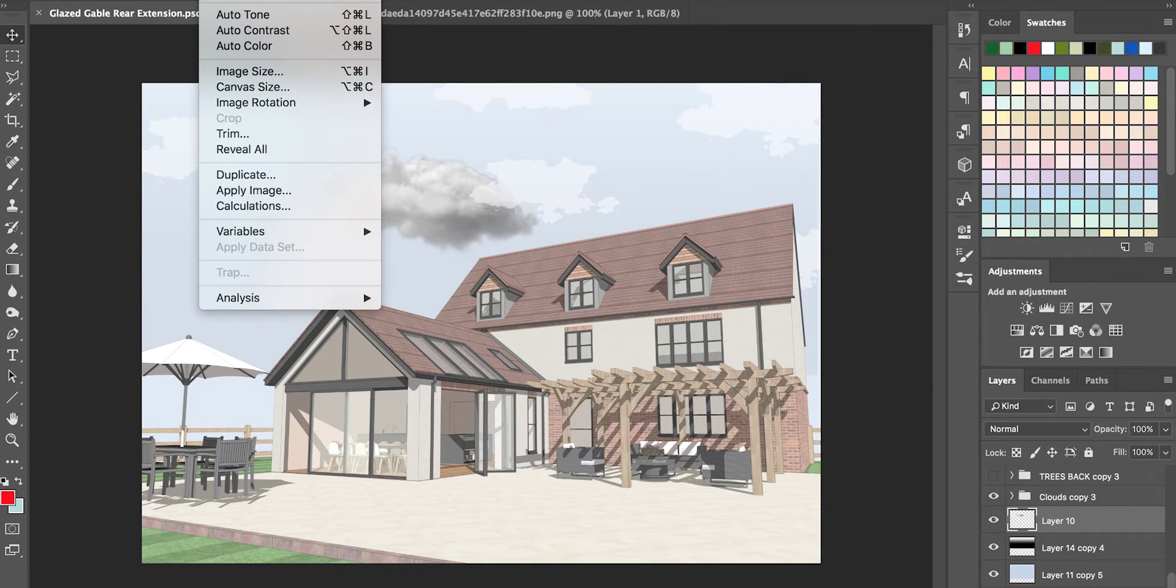
{"action": "left_click", "coordinate": [428, 76]}
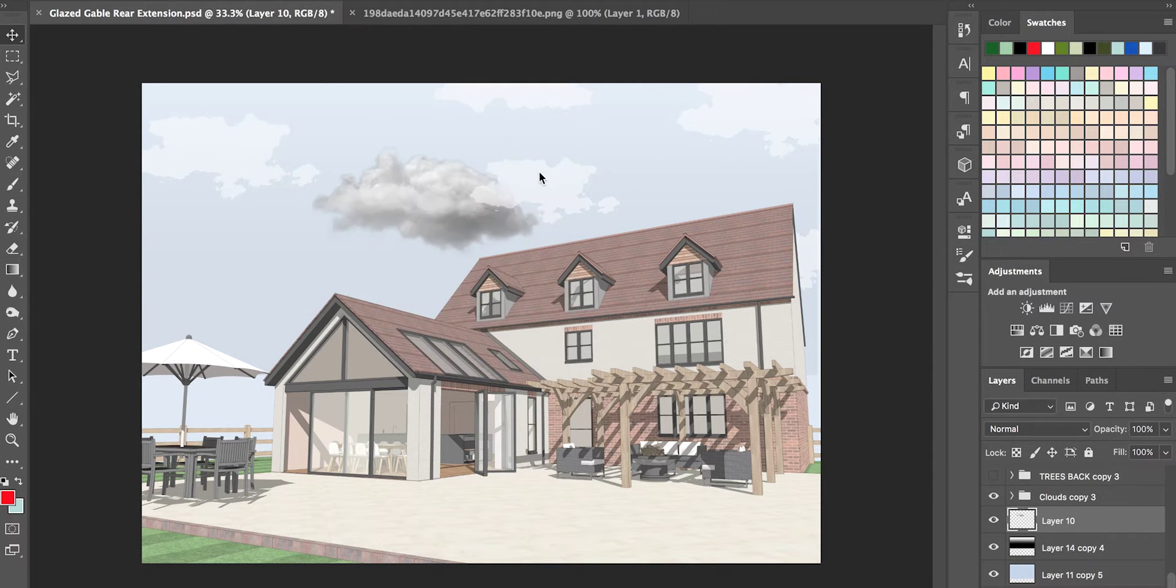
{"action": "left_click_drag", "start_coordinate": [794, 316], "coordinate": [949, 314]}
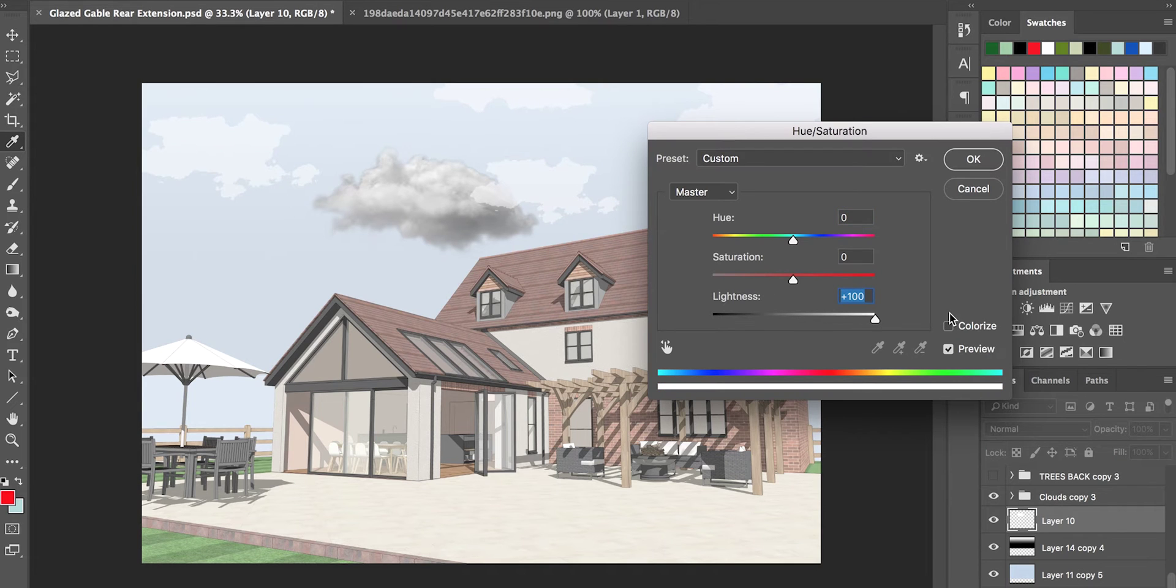
{"action": "left_click", "coordinate": [969, 161]}
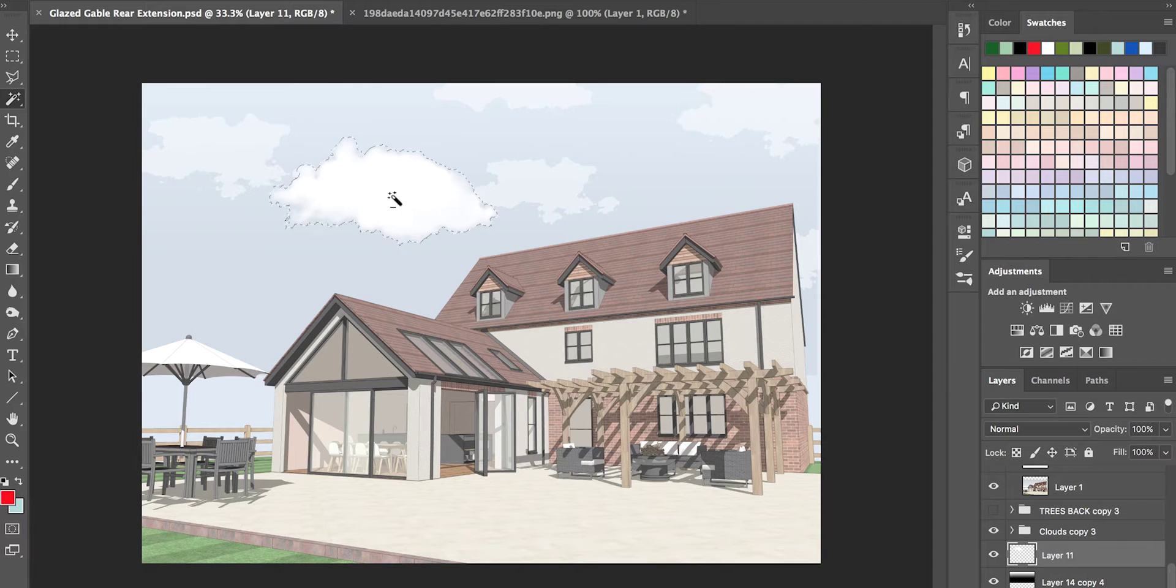
Set the opacity of the white cloud on Layer 11 to 50%.
{"action": "left_click", "coordinate": [1143, 429]}
{"action": "type", "text": "20"}
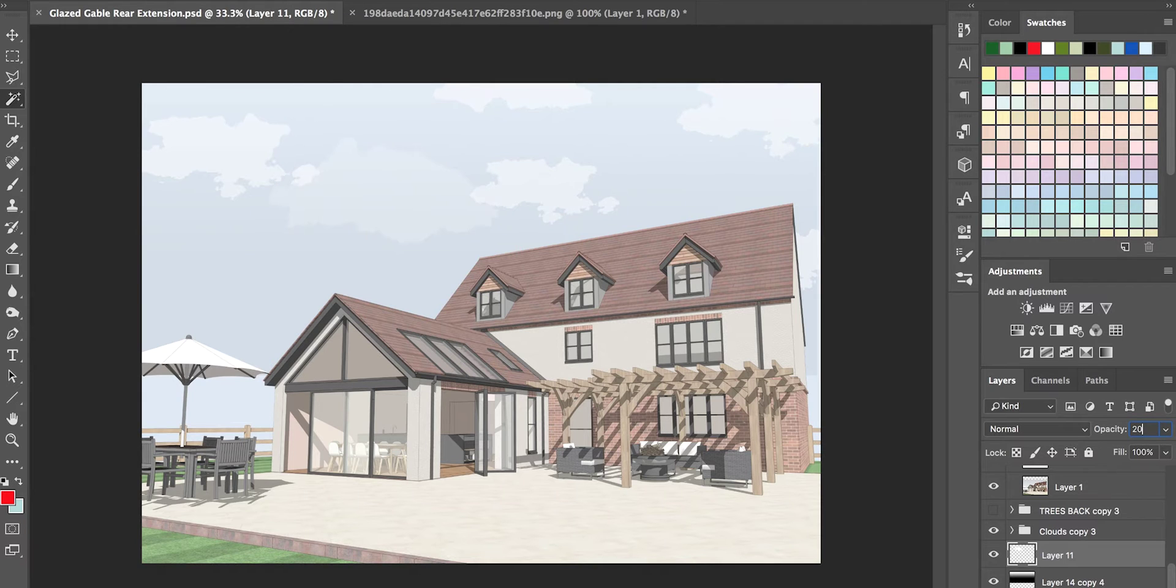
{"action": "key", "text": "BackSpace"}
{"action": "key", "text": "BackSpace"}
{"action": "type", "text": "50"}
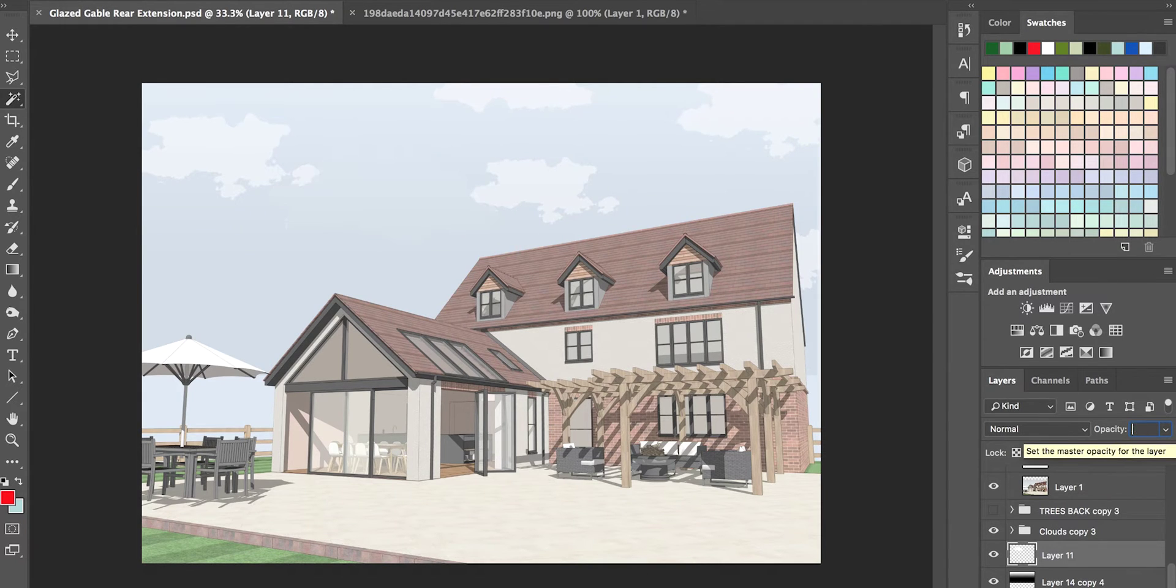
Scale down the white cloud on Layer 11 and place it in the sky just above the glazed gable roof.
{"action": "key", "text": "ctrl+t"}
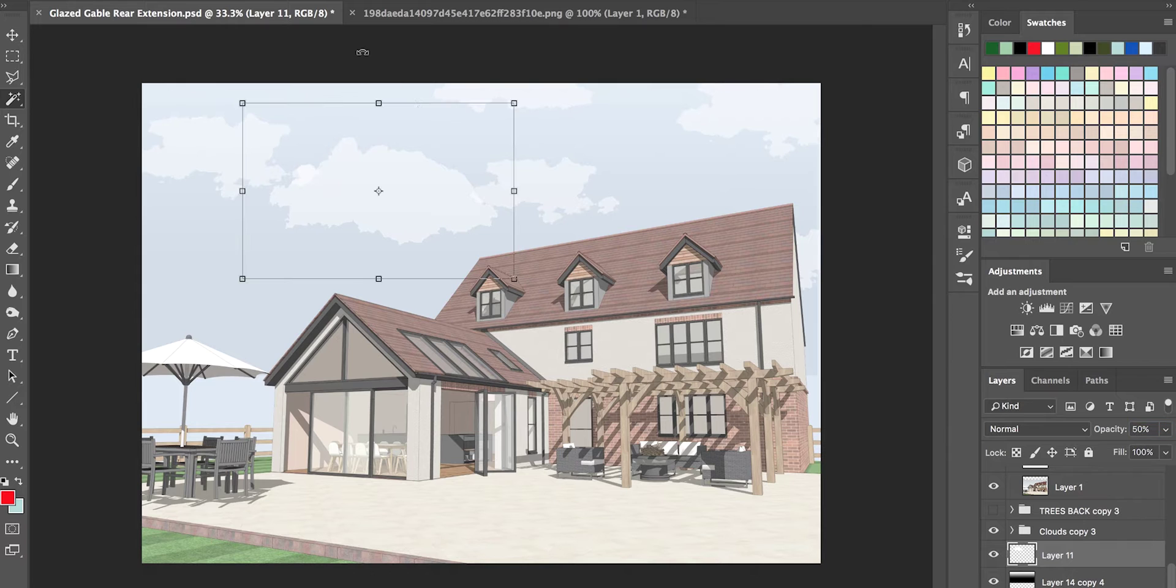
{"action": "left_click_drag", "start_coordinate": [513, 101], "coordinate": [504, 111]}
{"action": "key", "text": "Return"}
{"action": "left_click_drag", "start_coordinate": [406, 246], "coordinate": [333, 329]}
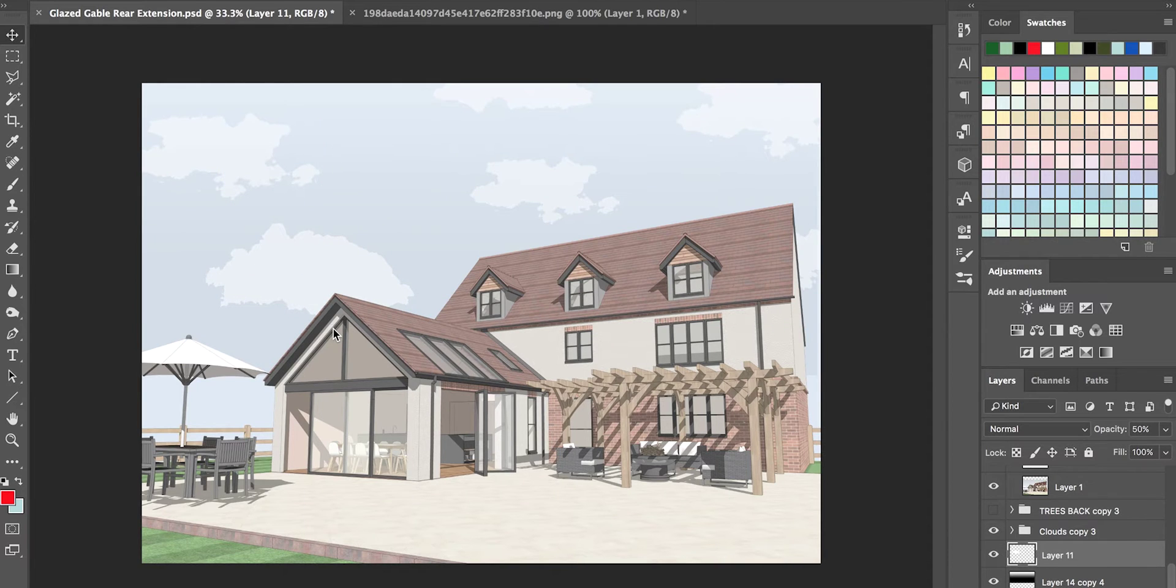
{"action": "left_click_drag", "start_coordinate": [330, 270], "coordinate": [354, 270]}
{"action": "key", "text": "ctrl+t"}
{"action": "left_click_drag", "start_coordinate": [201, 192], "coordinate": [228, 211], "text": "alt"}
{"action": "key", "text": "Return"}
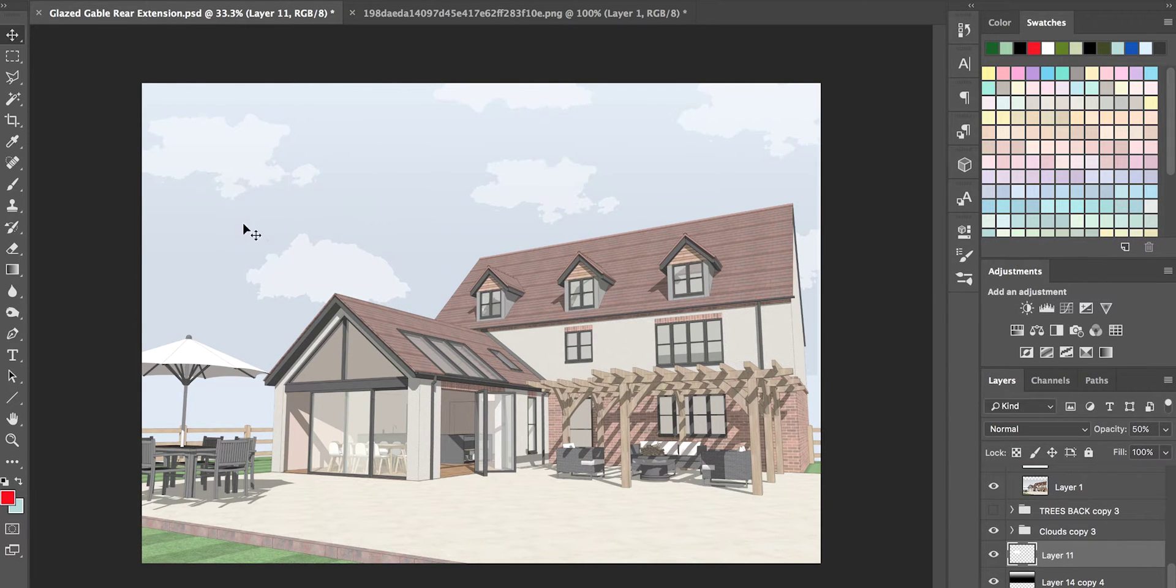
{"action": "left_click_drag", "start_coordinate": [265, 244], "coordinate": [284, 229]}
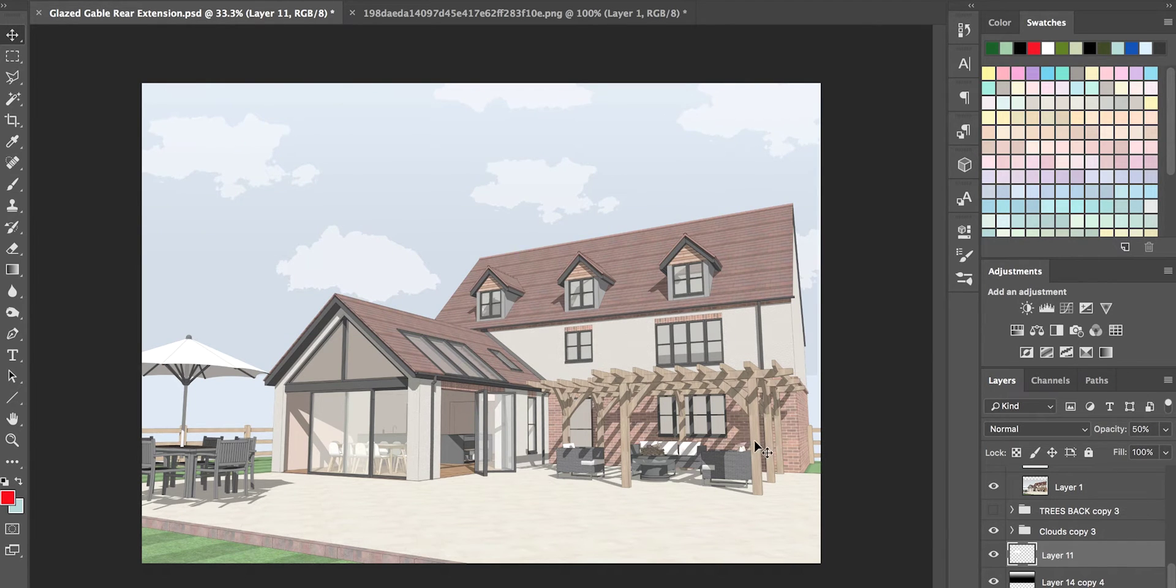
Turn on the visibility of the TREES BACK copy 3 group.
{"action": "left_click", "coordinate": [994, 511]}
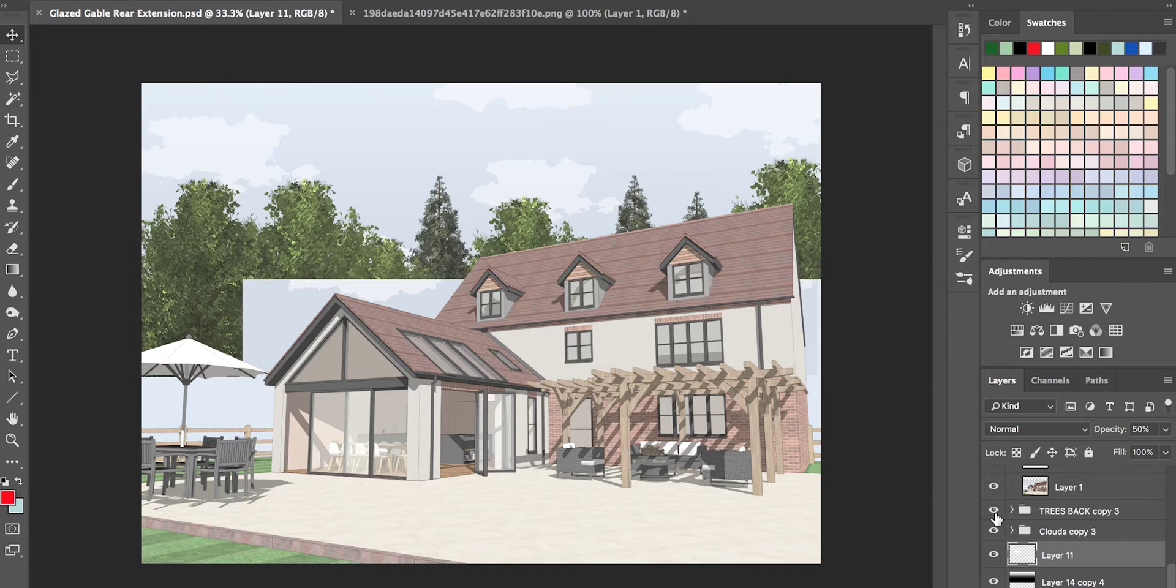
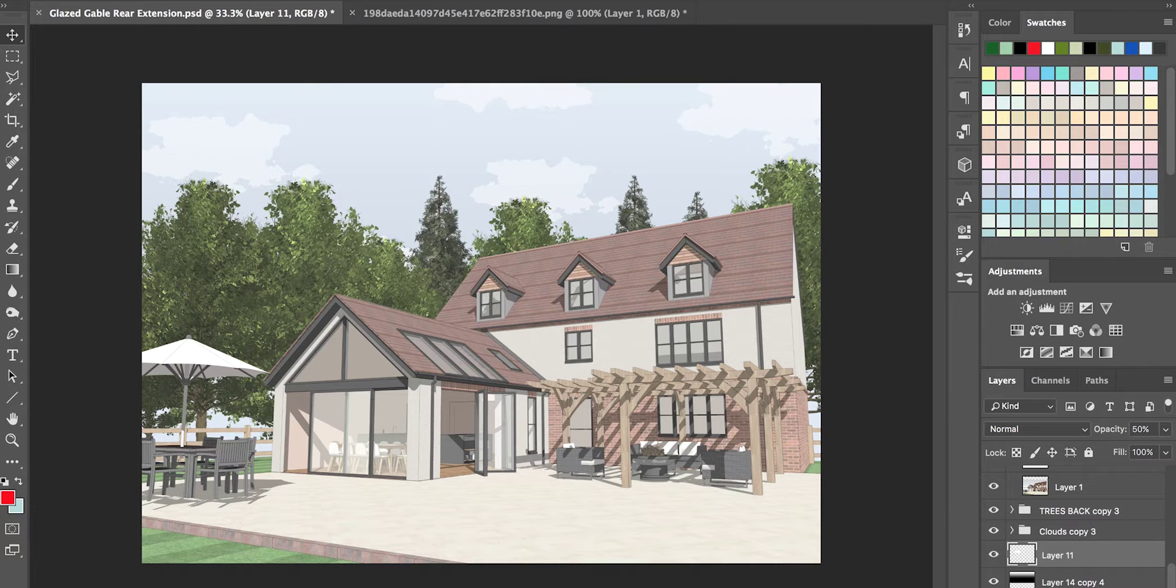
Try the Tree render filter with the Oak Tree base type and a leaves amount of 42.
{"action": "left_click", "coordinate": [401, 0]}
{"action": "mouse_move", "coordinate": [592, 208]}
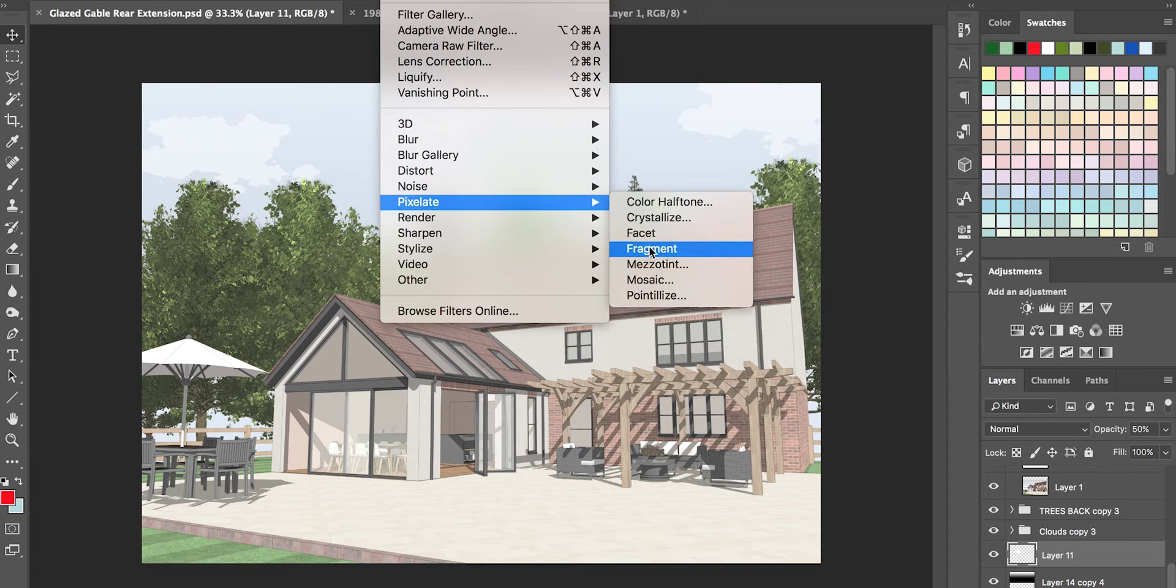
{"action": "left_click", "coordinate": [641, 253]}
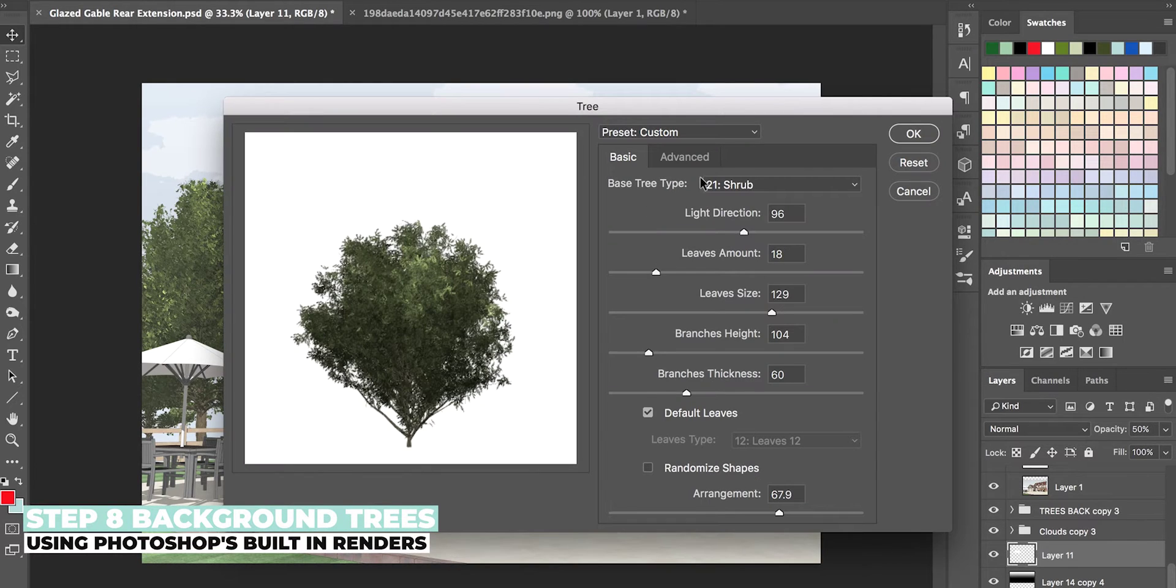
{"action": "left_click", "coordinate": [741, 185]}
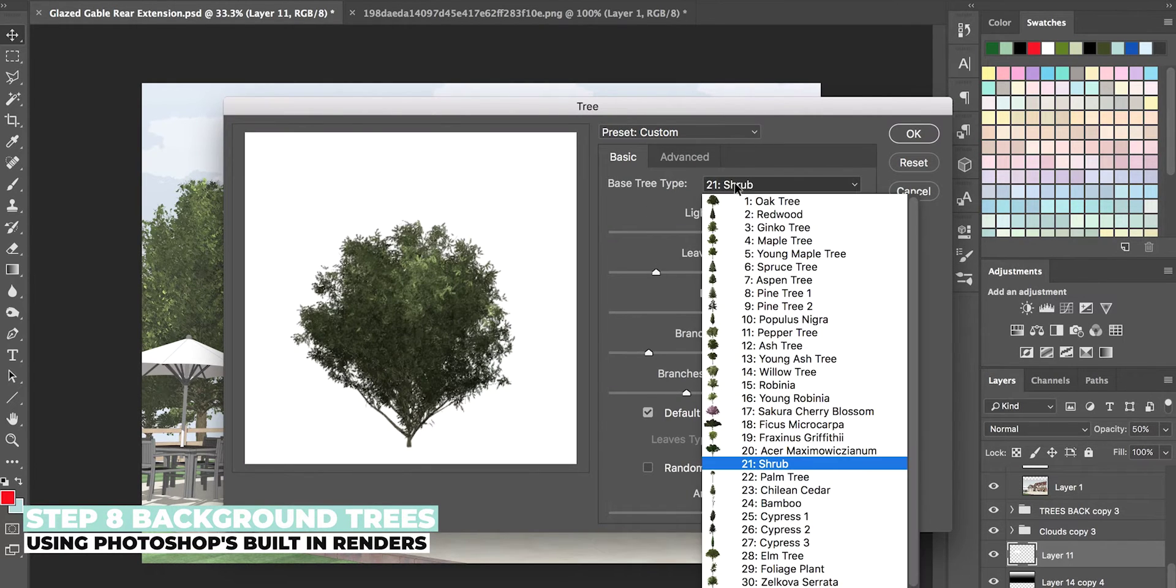
{"action": "left_click", "coordinate": [790, 201]}
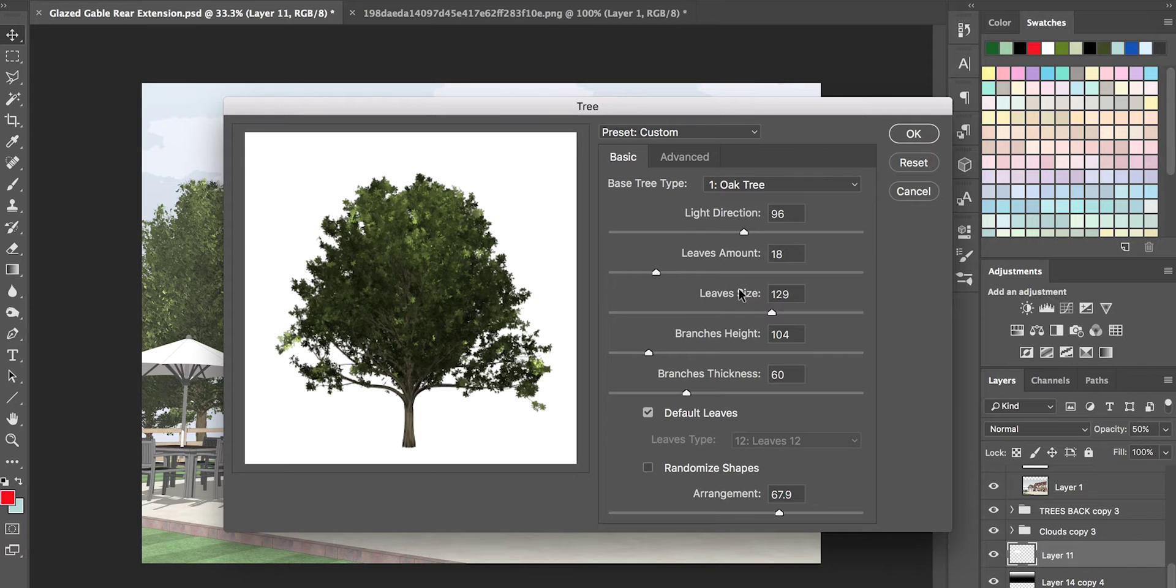
{"action": "left_click", "coordinate": [718, 272]}
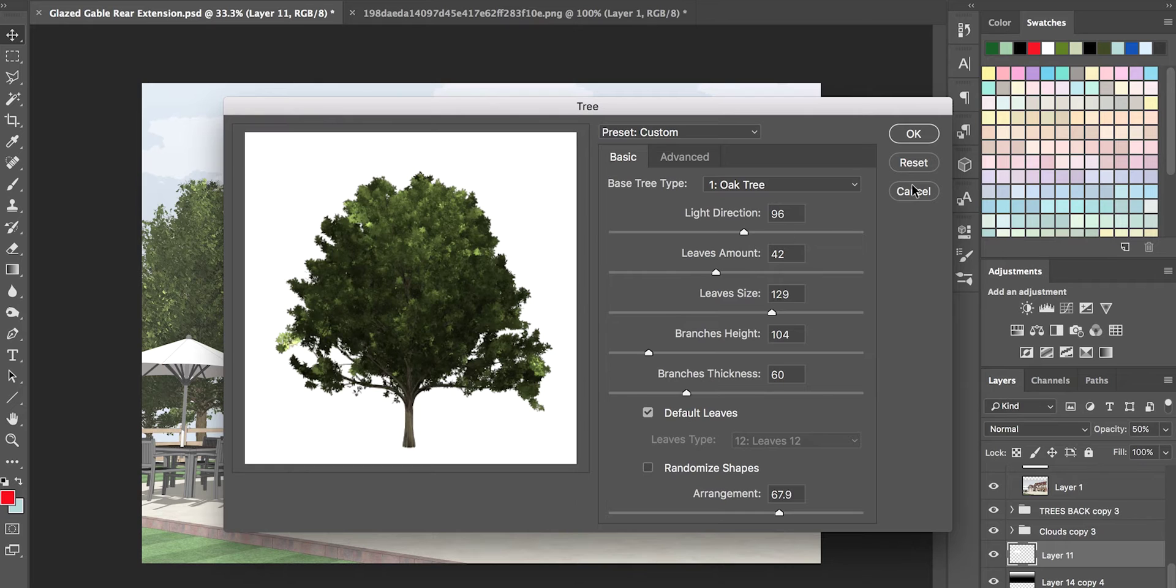
{"action": "key", "text": "Return"}
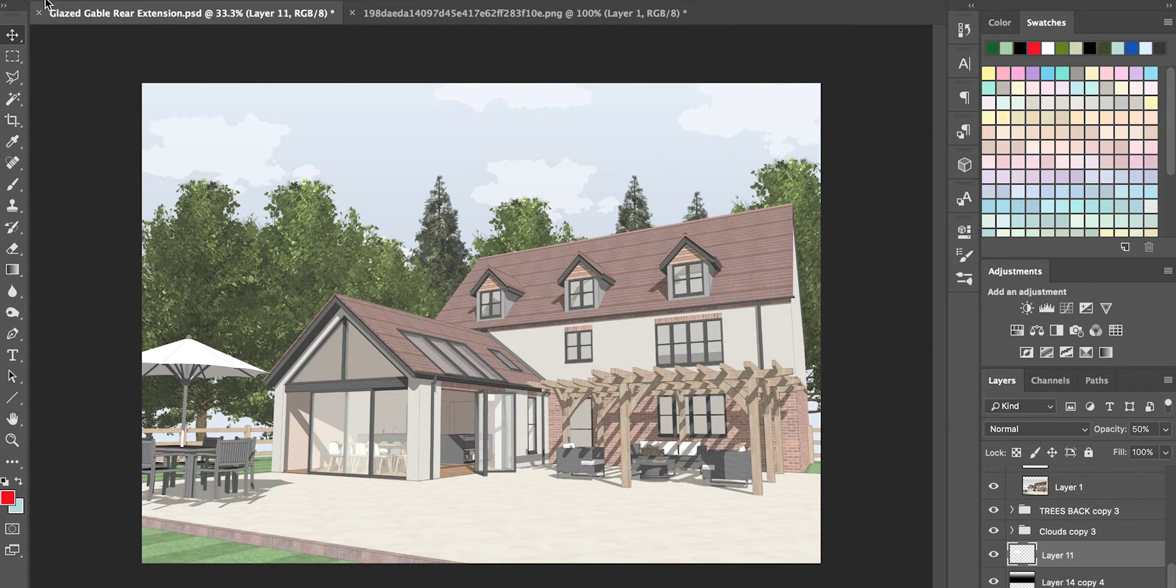
Try moving individual background trees behind the house and undo the move.
{"action": "right_click", "coordinate": [446, 235]}
{"action": "left_click", "coordinate": [453, 234]}
{"action": "left_click_drag", "start_coordinate": [450, 234], "coordinate": [435, 273]}
{"action": "right_click", "coordinate": [334, 214]}
{"action": "left_click", "coordinate": [368, 247]}
{"action": "left_click_drag", "start_coordinate": [377, 125], "coordinate": [377, 67]}
{"action": "key", "text": "ctrl+z"}
Turn on the visibility of the MAIN TREE FRONT group.
{"action": "scroll", "coordinate": [1066, 539], "scroll_direction": "up", "scroll_amount": 5}
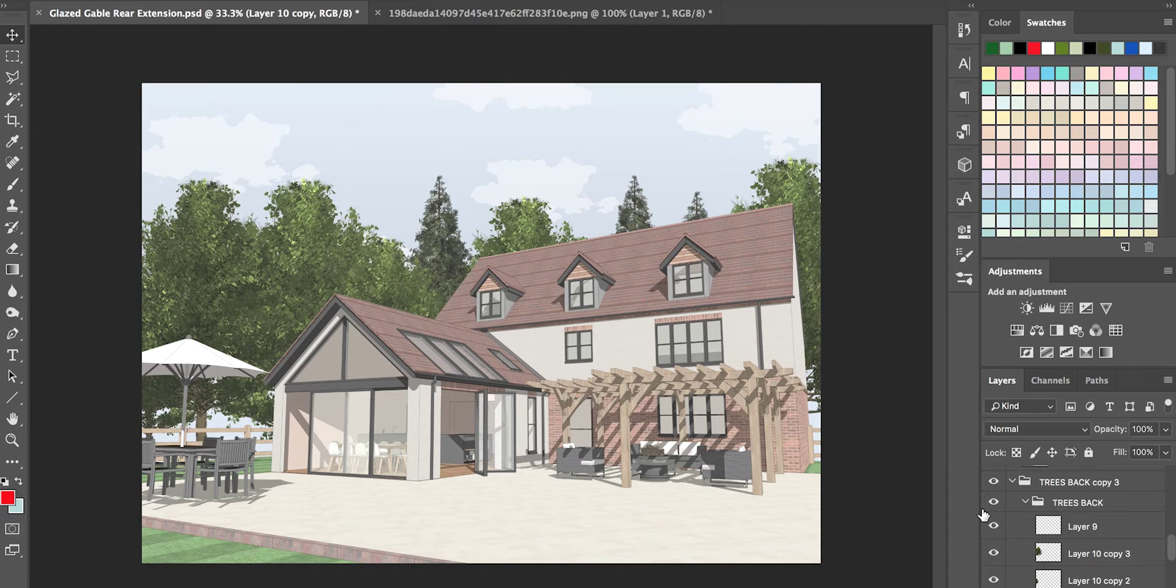
{"action": "scroll", "coordinate": [1103, 527], "scroll_direction": "up", "scroll_amount": 5}
{"action": "scroll", "coordinate": [1042, 524], "scroll_direction": "up", "scroll_amount": 2}
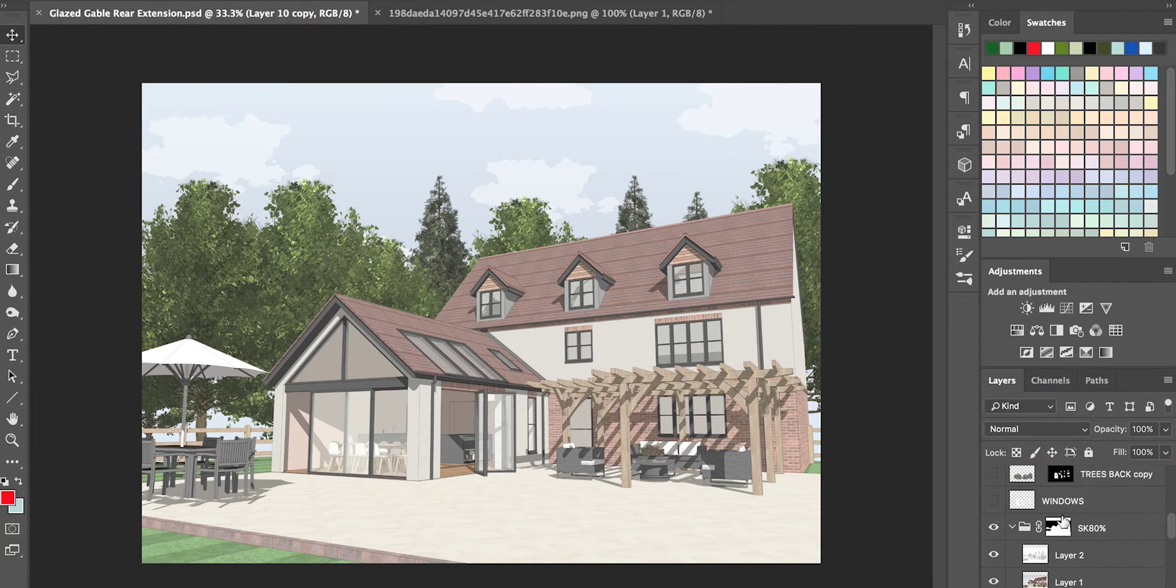
{"action": "scroll", "coordinate": [1027, 526], "scroll_direction": "up", "scroll_amount": 2}
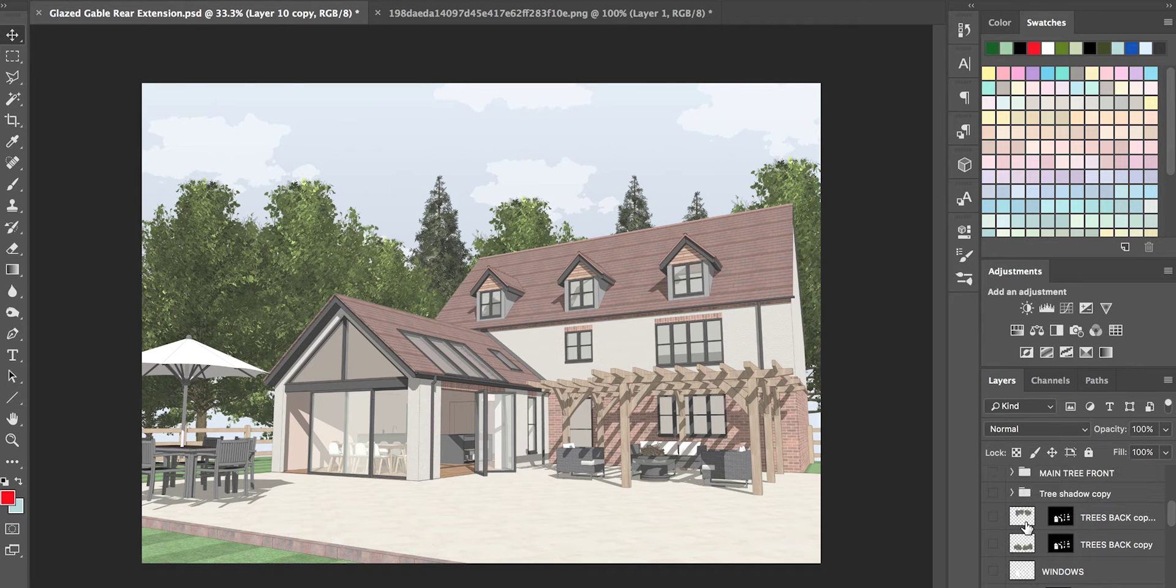
{"action": "scroll", "coordinate": [1002, 512], "scroll_direction": "up", "scroll_amount": 1}
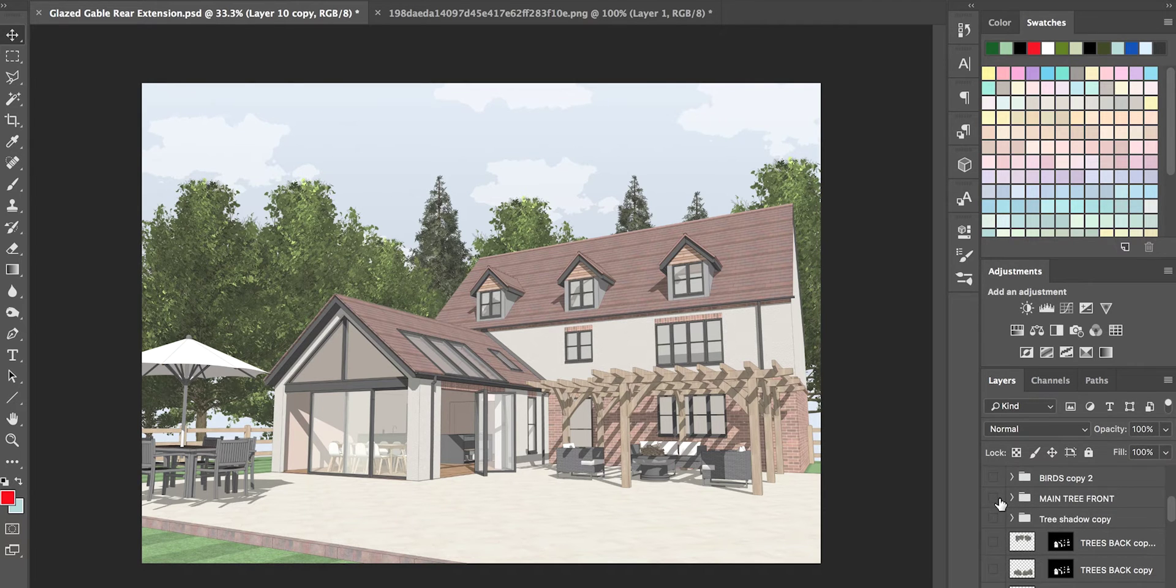
{"action": "left_click", "coordinate": [994, 499]}
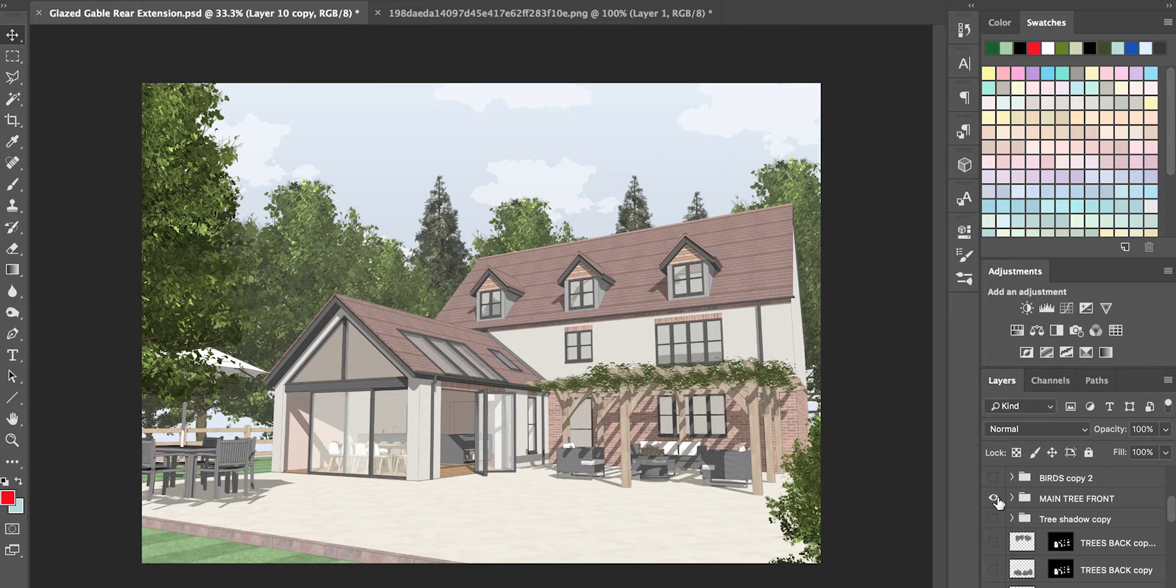
Try moving the large foreground tree on Layer 10 copy 6 towards the house.
{"action": "right_click", "coordinate": [190, 181]}
{"action": "left_click", "coordinate": [202, 183]}
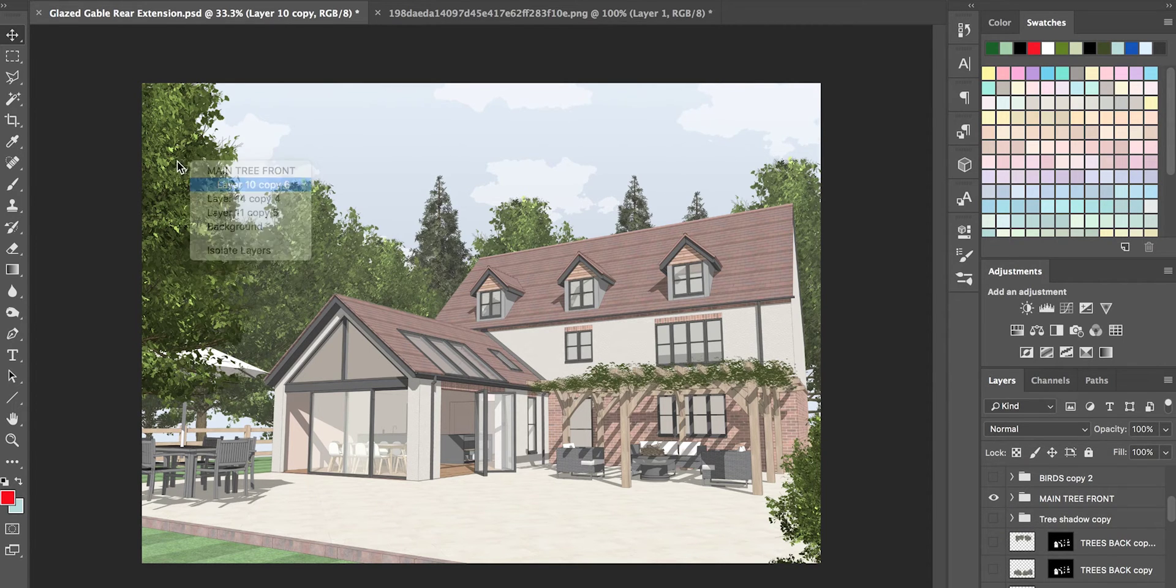
{"action": "left_click_drag", "start_coordinate": [202, 179], "coordinate": [322, 146]}
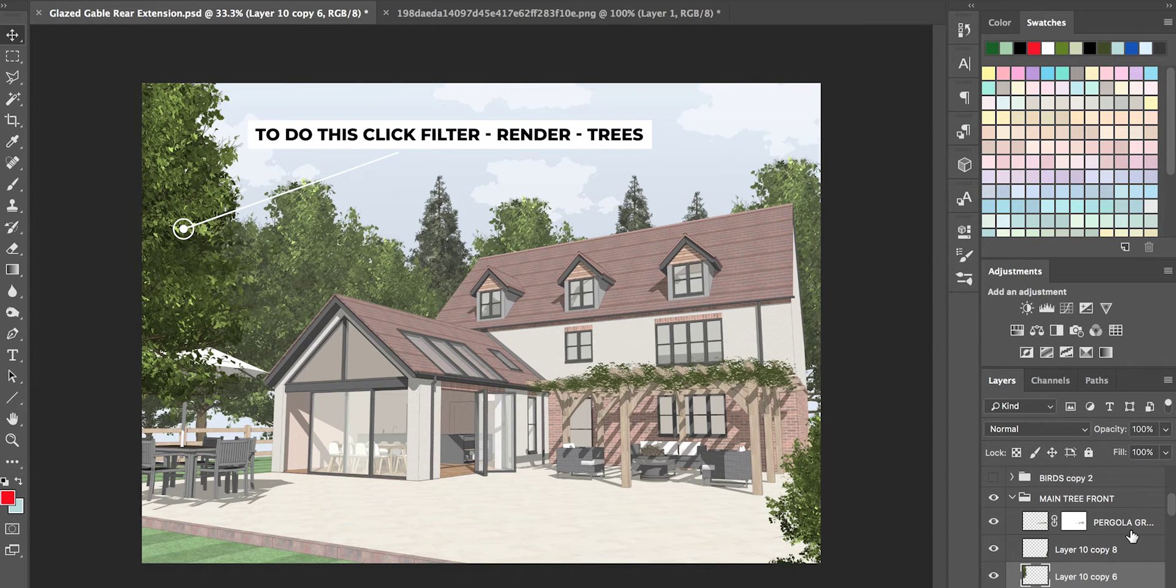
Examine the climbing greenery along the pergola beams up close.
{"action": "key", "text": "ctrl+plus"}
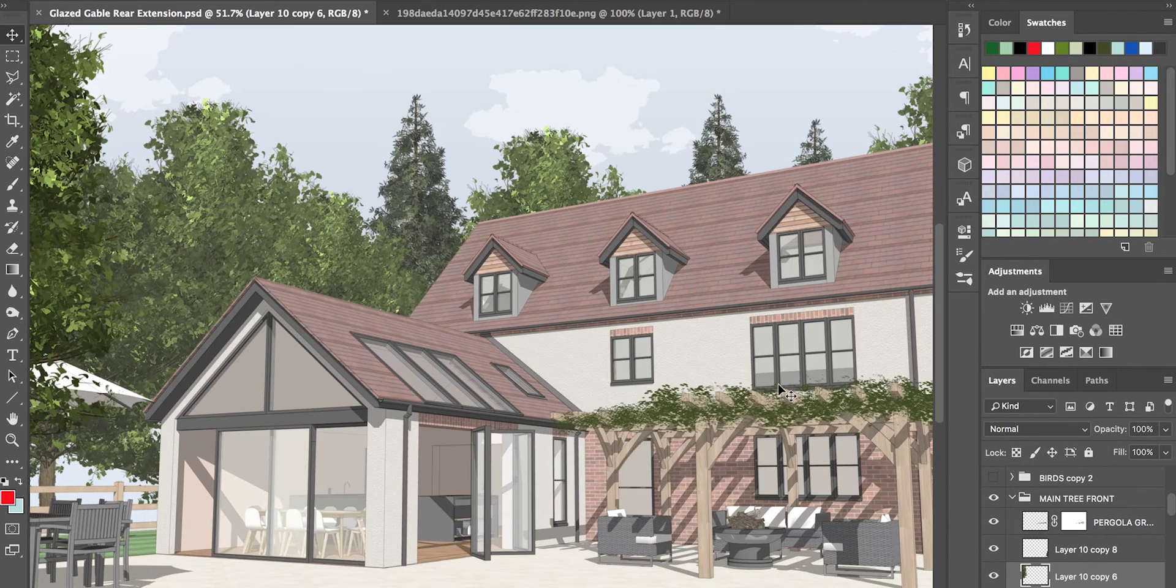
{"action": "scroll", "coordinate": [781, 369], "scroll_direction": "up", "scroll_amount": 5, "text": "alt"}
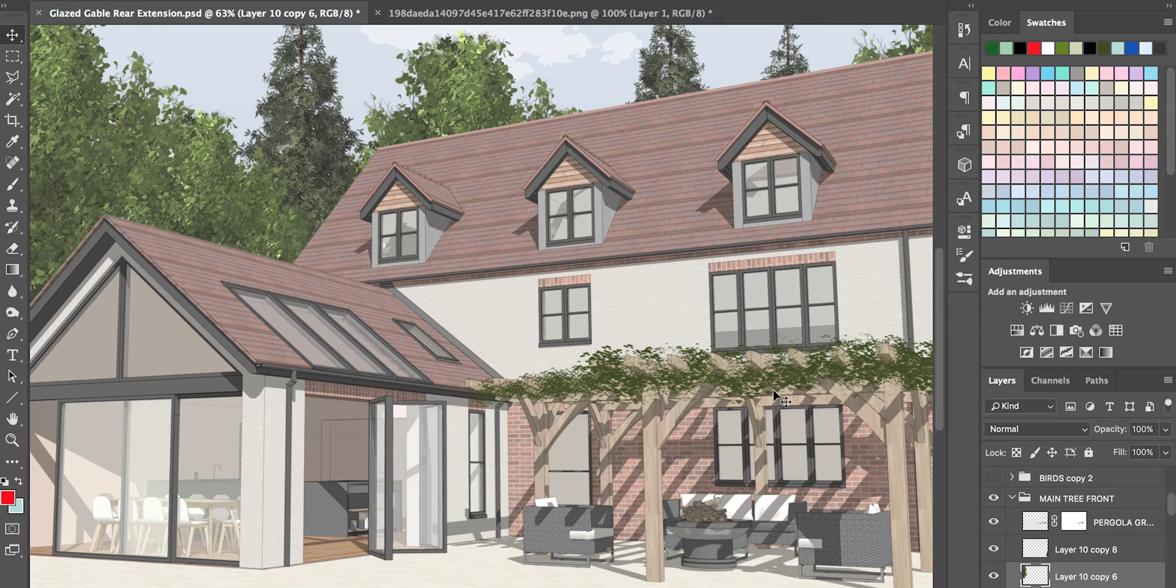
{"action": "scroll", "coordinate": [766, 394], "scroll_direction": "right", "scroll_amount": 3}
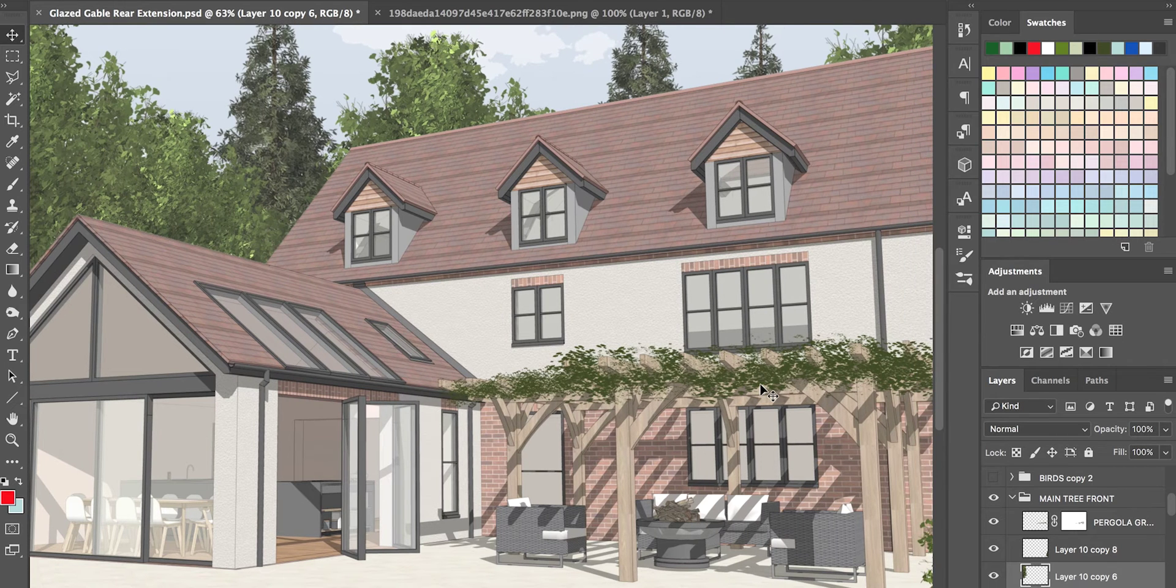
Turn on the visibility of the BIRDS copy 2 group to add the flock of birds to the sky.
{"action": "scroll", "coordinate": [766, 394], "scroll_direction": "right", "scroll_amount": 5}
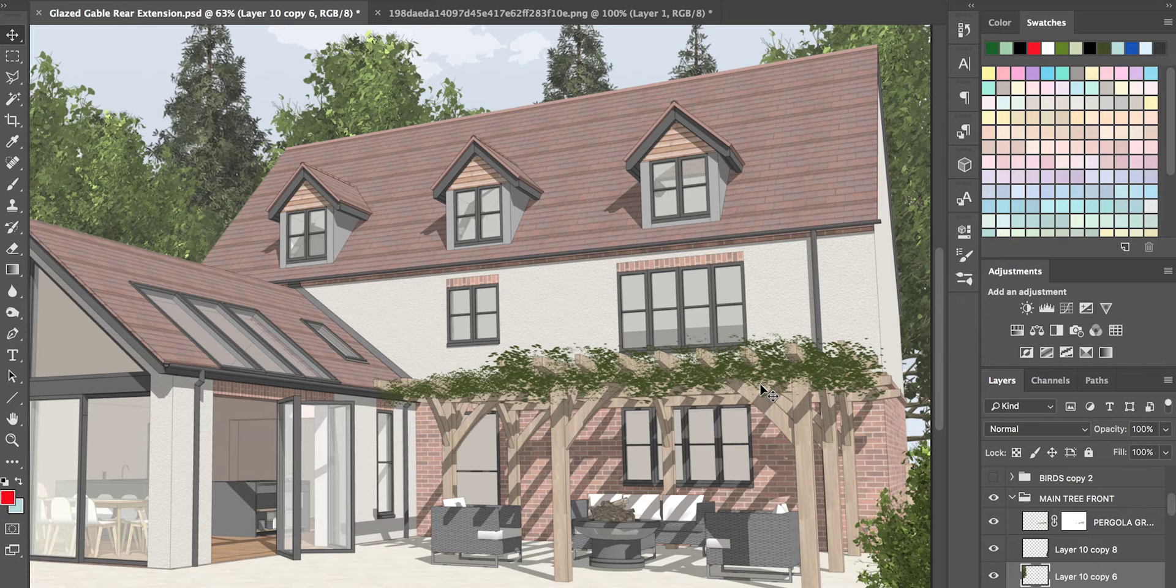
{"action": "scroll", "coordinate": [766, 394], "scroll_direction": "down", "scroll_amount": 1, "text": "alt"}
{"action": "scroll", "coordinate": [762, 386], "scroll_direction": "down", "scroll_amount": 2, "text": "alt"}
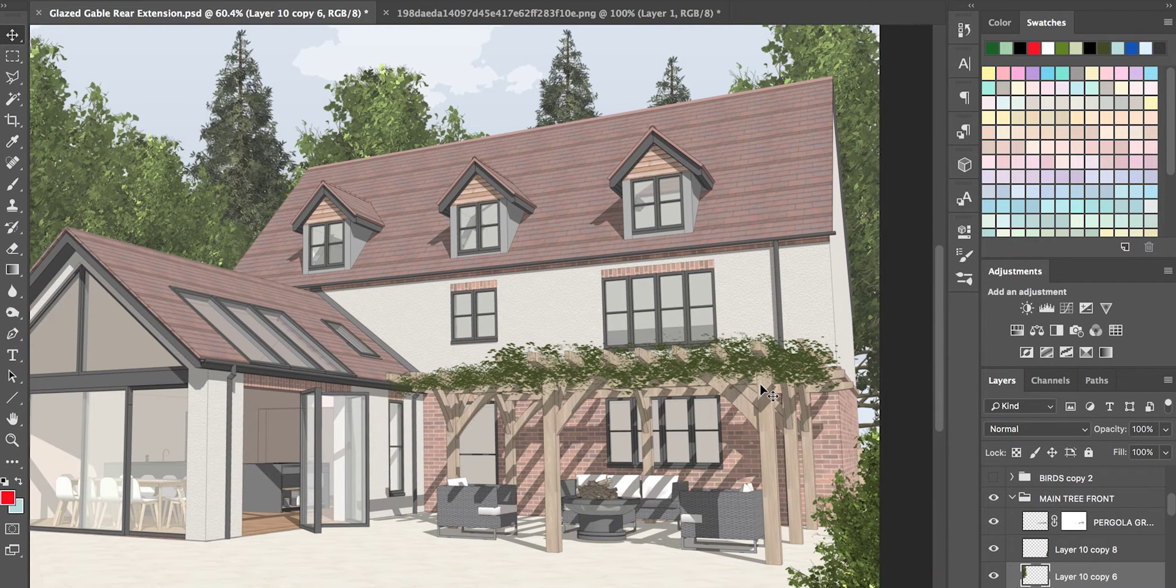
{"action": "scroll", "coordinate": [762, 387], "scroll_direction": "down", "scroll_amount": 2, "text": "alt"}
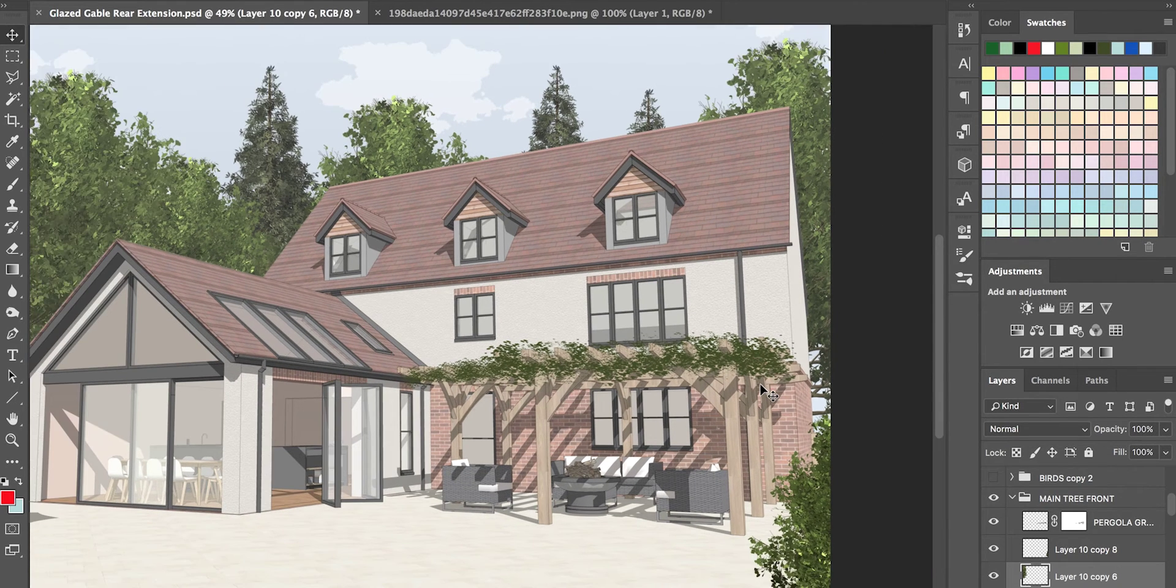
{"action": "scroll", "coordinate": [762, 387], "scroll_direction": "down", "scroll_amount": 1, "text": "alt"}
{"action": "scroll", "coordinate": [760, 383], "scroll_direction": "down", "scroll_amount": 3, "text": "alt"}
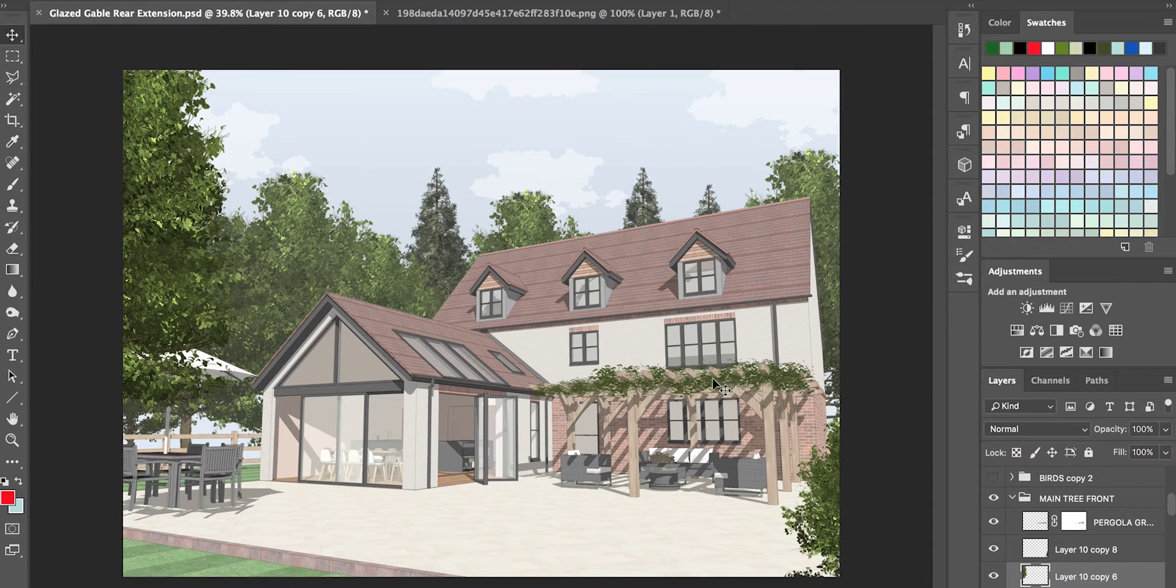
{"action": "scroll", "coordinate": [1058, 530], "scroll_direction": "up", "scroll_amount": 2}
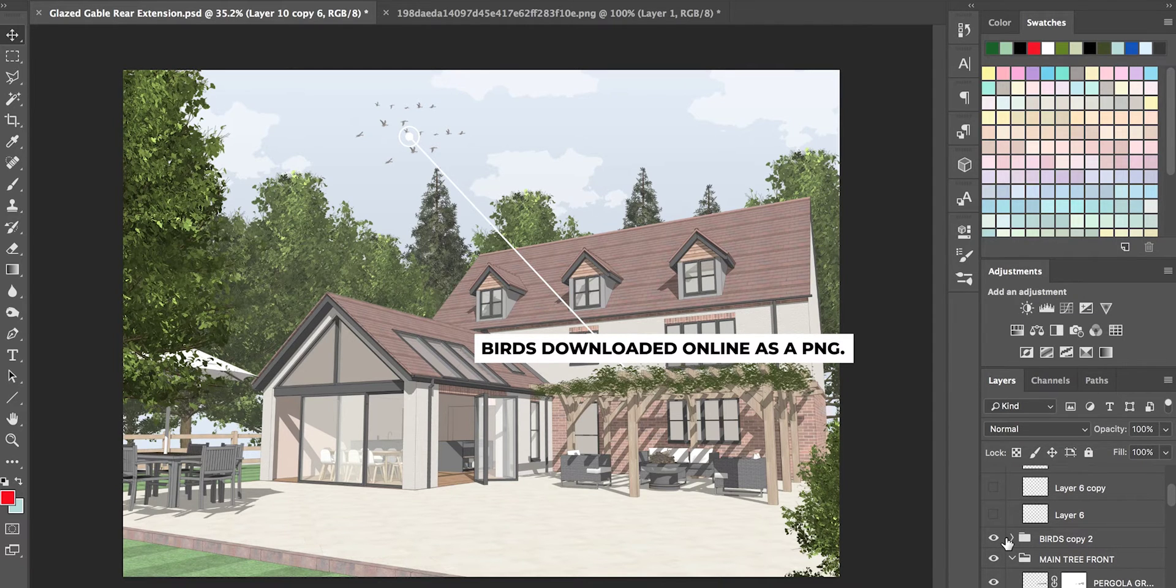
Turn on the visibility of the Tree shadow copy group to cast foreground tree shadows across the patio.
{"action": "scroll", "coordinate": [1018, 523], "scroll_direction": "down", "scroll_amount": 3}
{"action": "scroll", "coordinate": [1035, 530], "scroll_direction": "down", "scroll_amount": 1}
{"action": "scroll", "coordinate": [1024, 538], "scroll_direction": "down", "scroll_amount": 2}
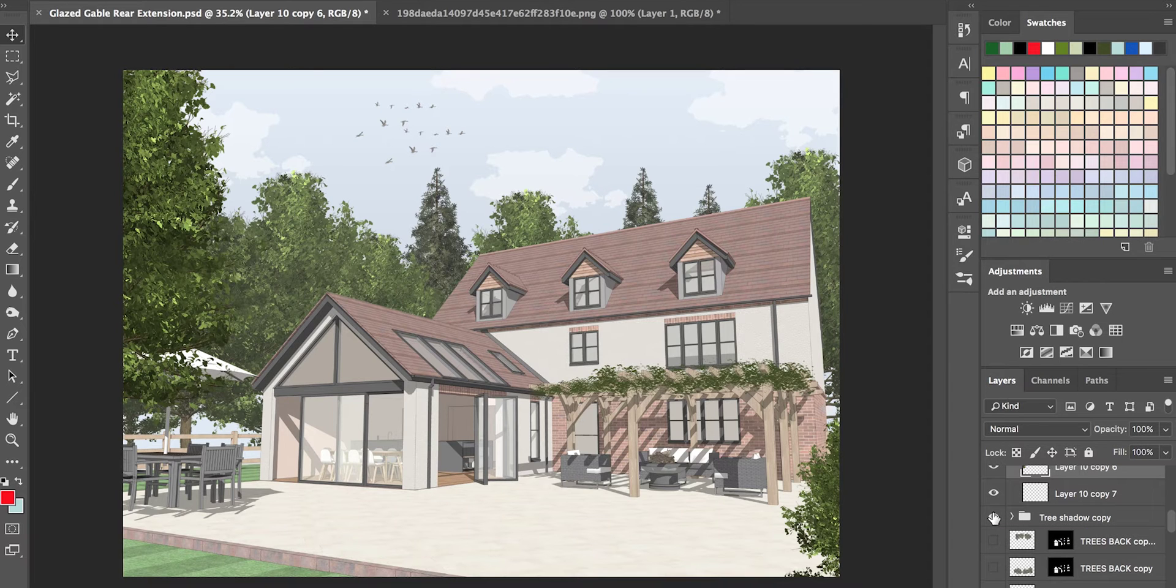
{"action": "left_click", "coordinate": [993, 518]}
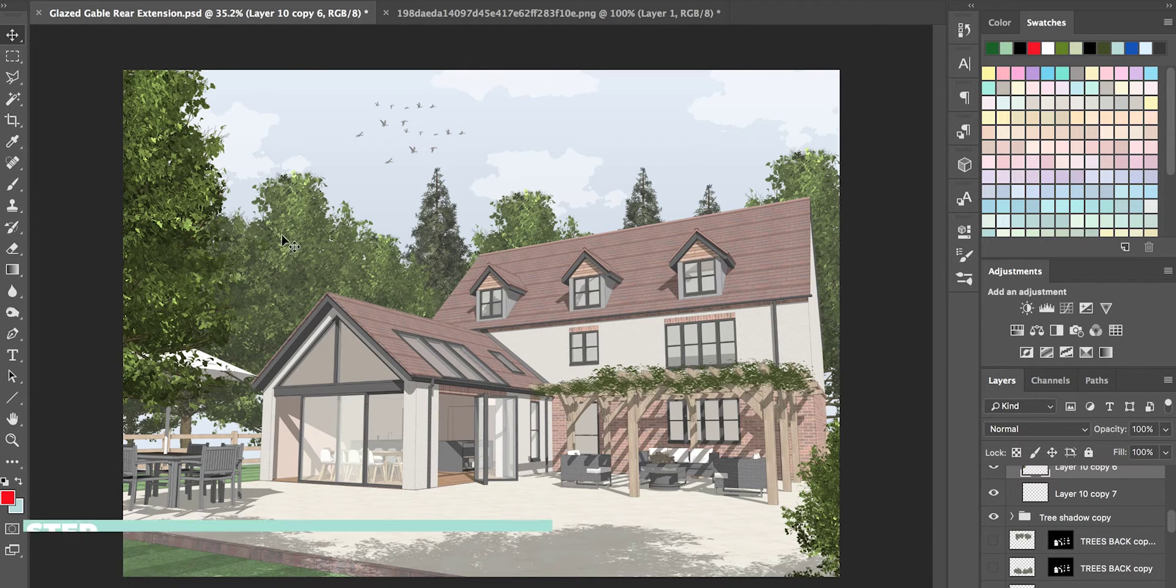
Try moving the large foreground tree on Layer 10 copy 6 across in front of the glazed gable extension.
{"action": "right_click", "coordinate": [177, 161]}
{"action": "left_click", "coordinate": [157, 155]}
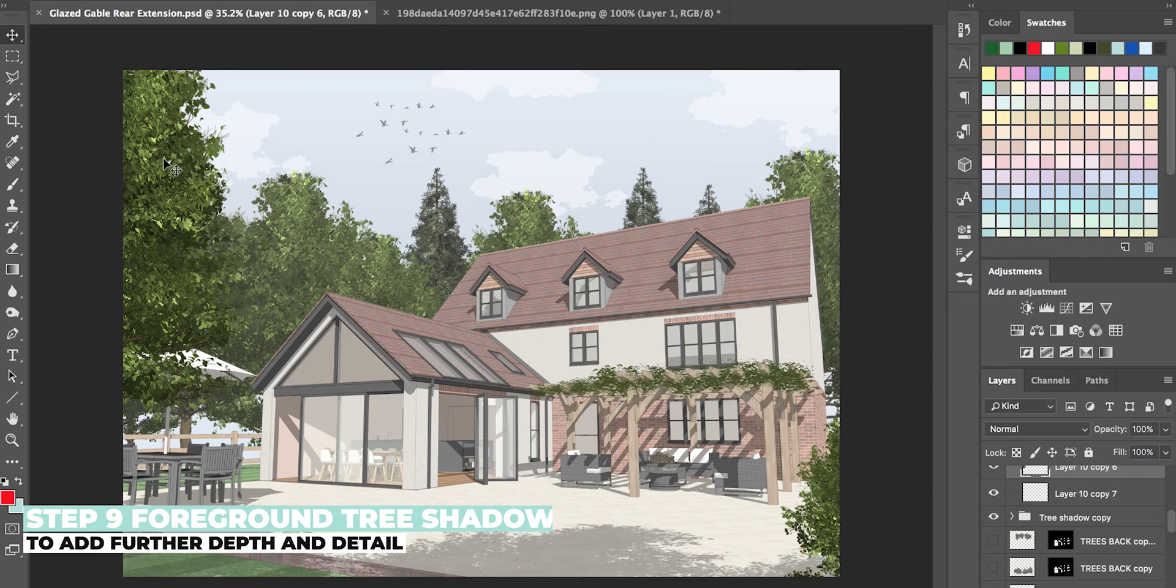
{"action": "right_click", "coordinate": [157, 153]}
{"action": "left_click", "coordinate": [179, 155]}
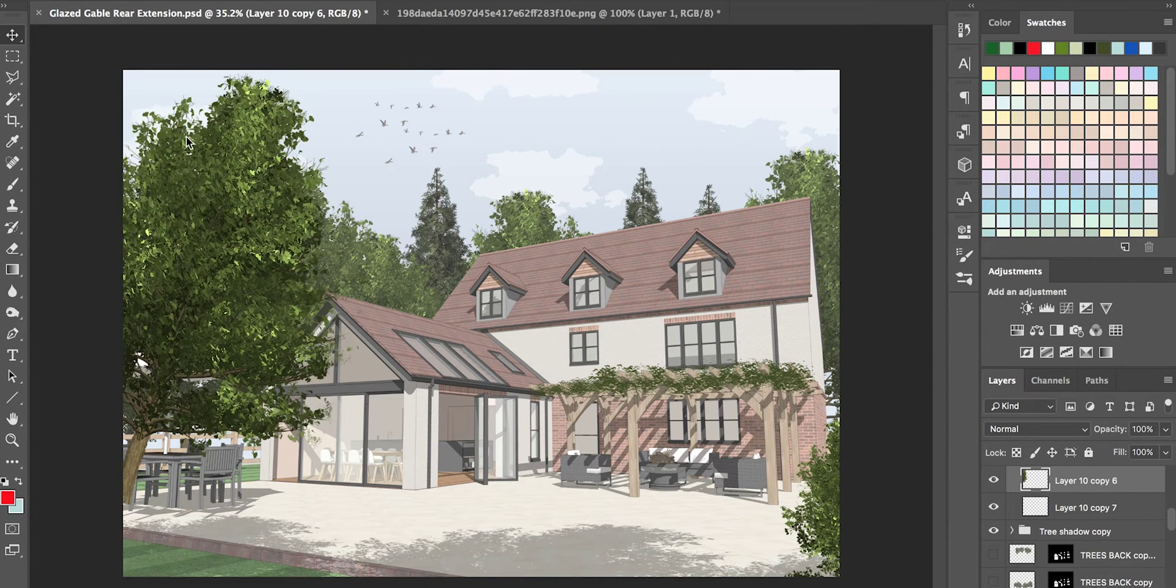
{"action": "left_click_drag", "start_coordinate": [313, 162], "coordinate": [368, 172]}
Try a Hue/Saturation adjustment on the moved foreground tree and open the Gaussian Blur filter for a shadow effect.
{"action": "left_click", "coordinate": [220, 0]}
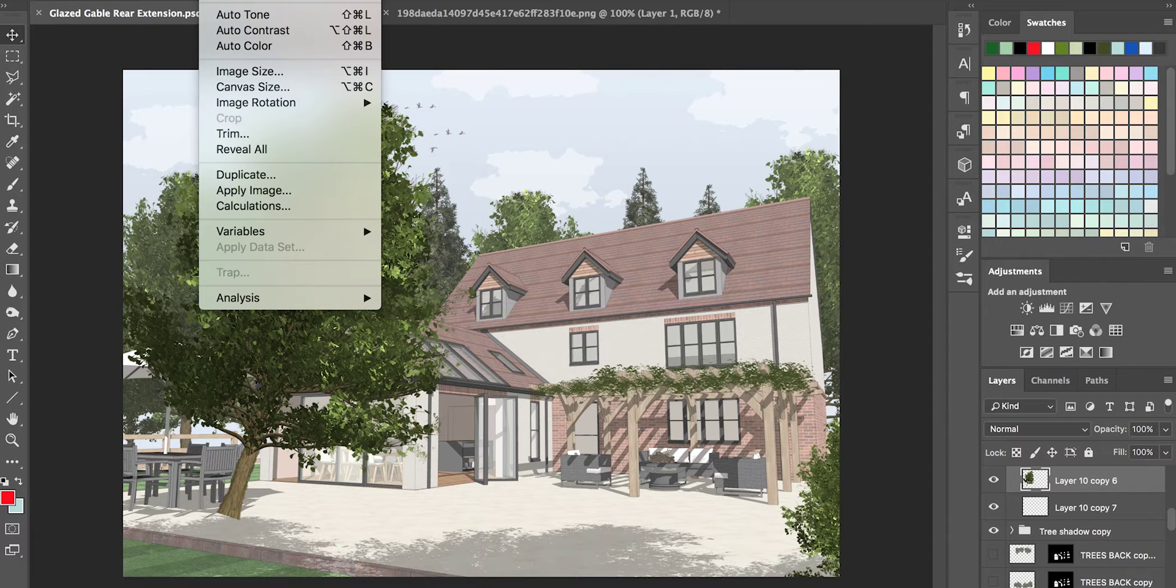
{"action": "mouse_move", "coordinate": [287, 0]}
{"action": "left_click", "coordinate": [429, 74]}
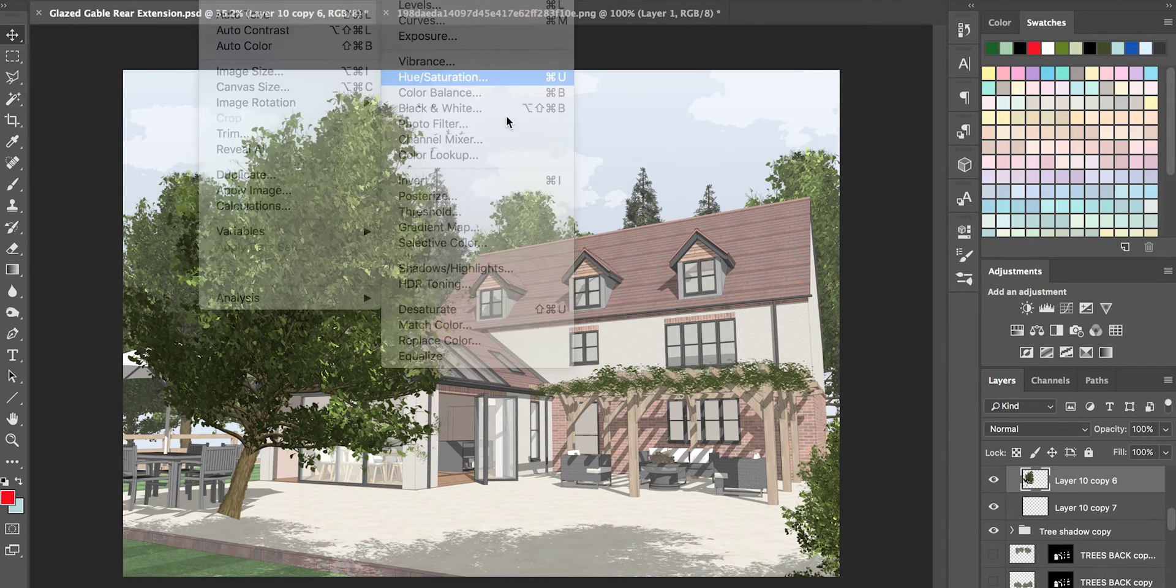
{"action": "left_click_drag", "start_coordinate": [793, 318], "coordinate": [675, 323]}
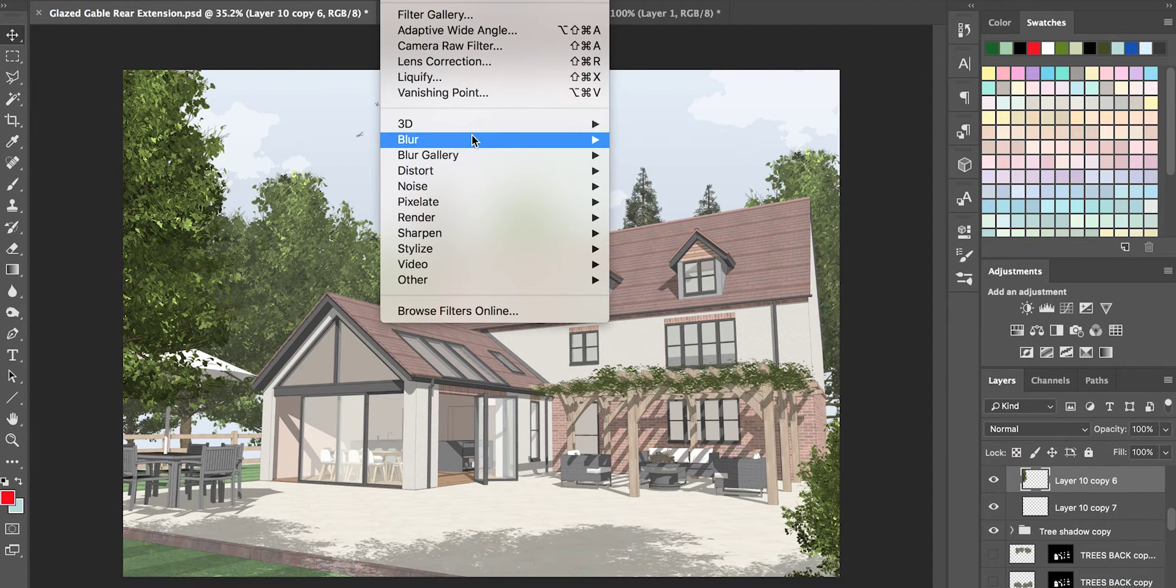
{"action": "mouse_move", "coordinate": [473, 139]}
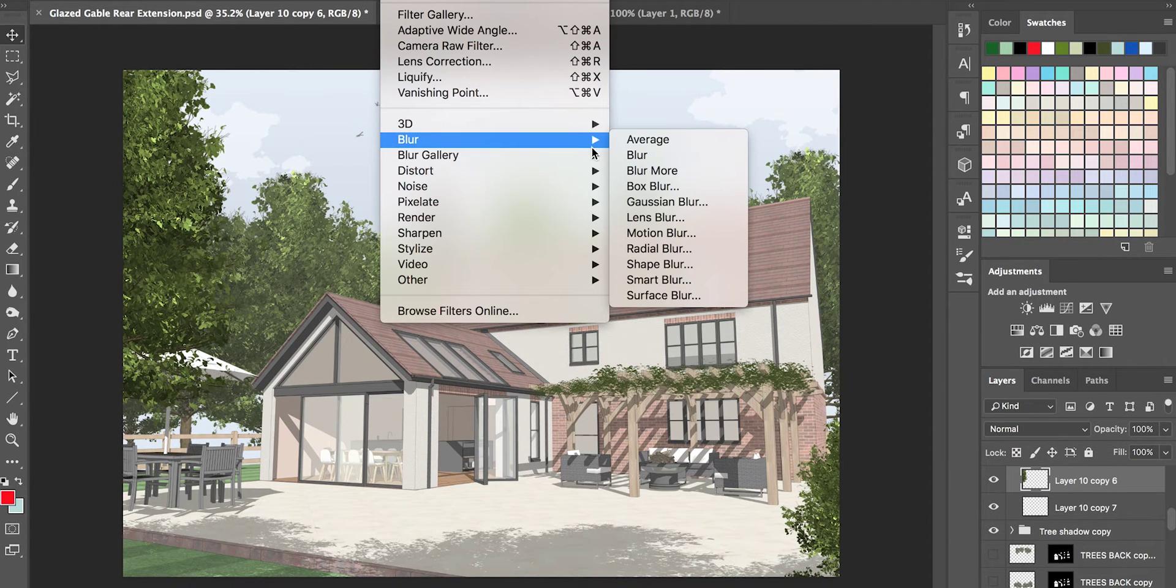
{"action": "left_click", "coordinate": [681, 205]}
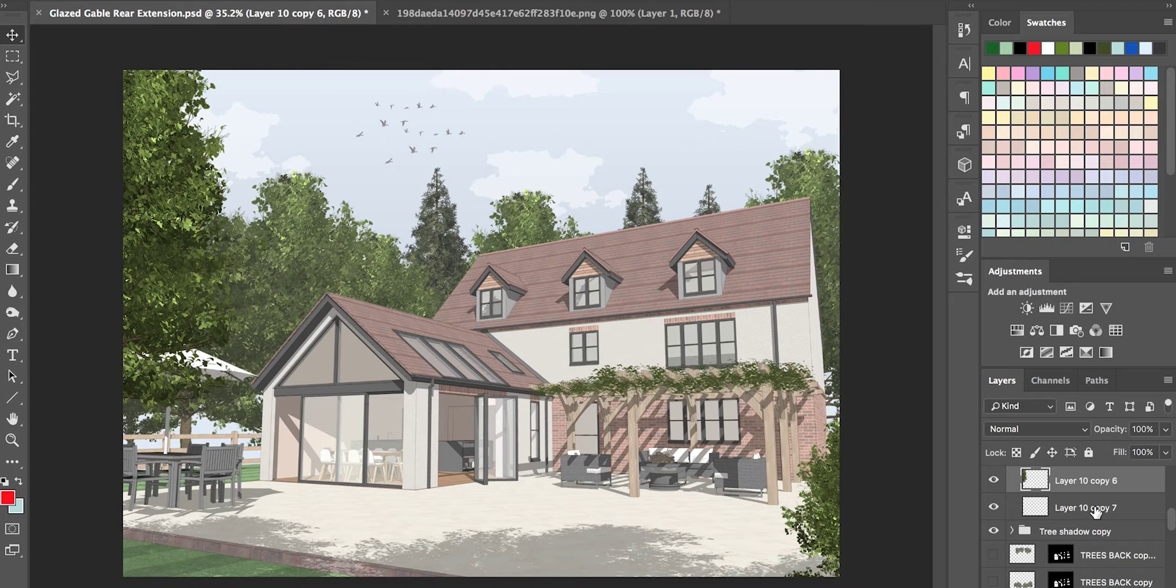
Turn on the two TREES BACK reflection layers and disable the layer mask of TREES BACK copy.
{"action": "scroll", "coordinate": [1097, 512], "scroll_direction": "up", "scroll_amount": 2}
{"action": "scroll", "coordinate": [1097, 512], "scroll_direction": "up", "scroll_amount": 2}
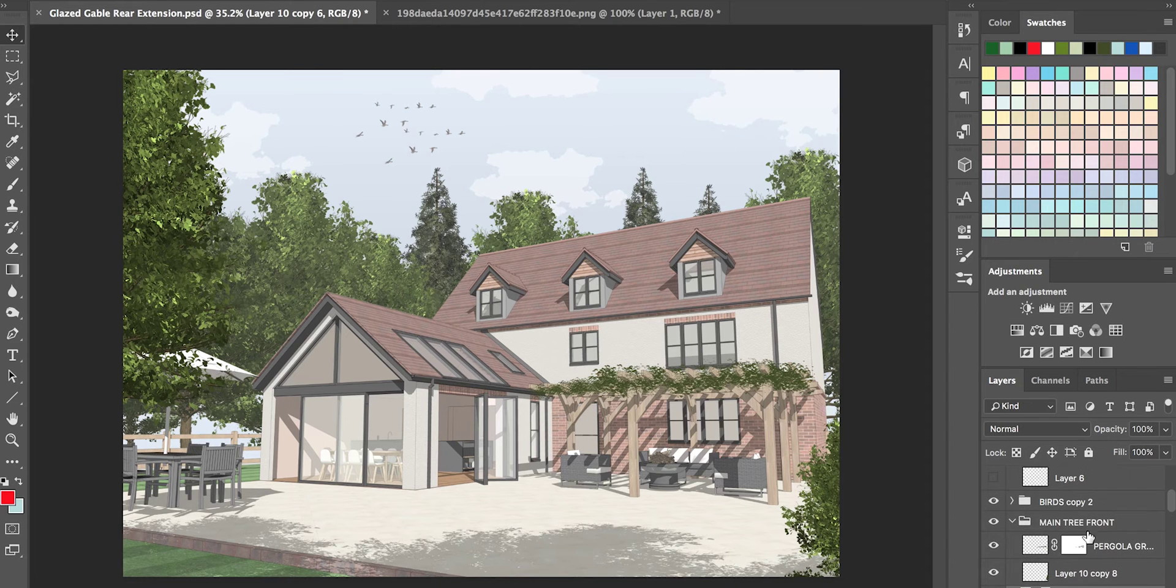
{"action": "scroll", "coordinate": [1071, 544], "scroll_direction": "up", "scroll_amount": 2}
{"action": "scroll", "coordinate": [1071, 544], "scroll_direction": "up", "scroll_amount": 2}
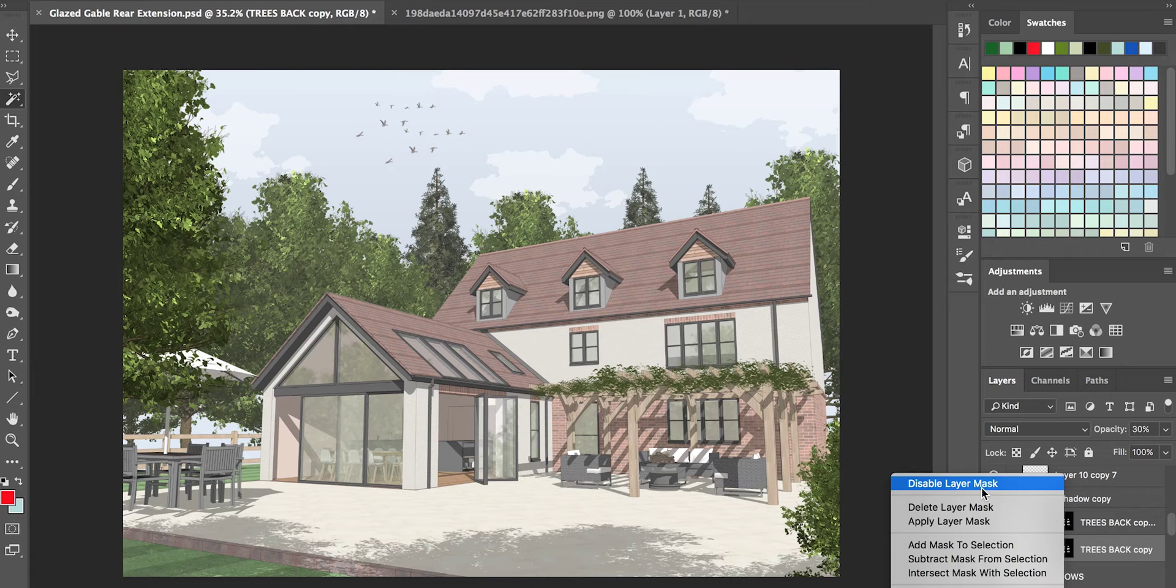
{"action": "key", "text": "Escape"}
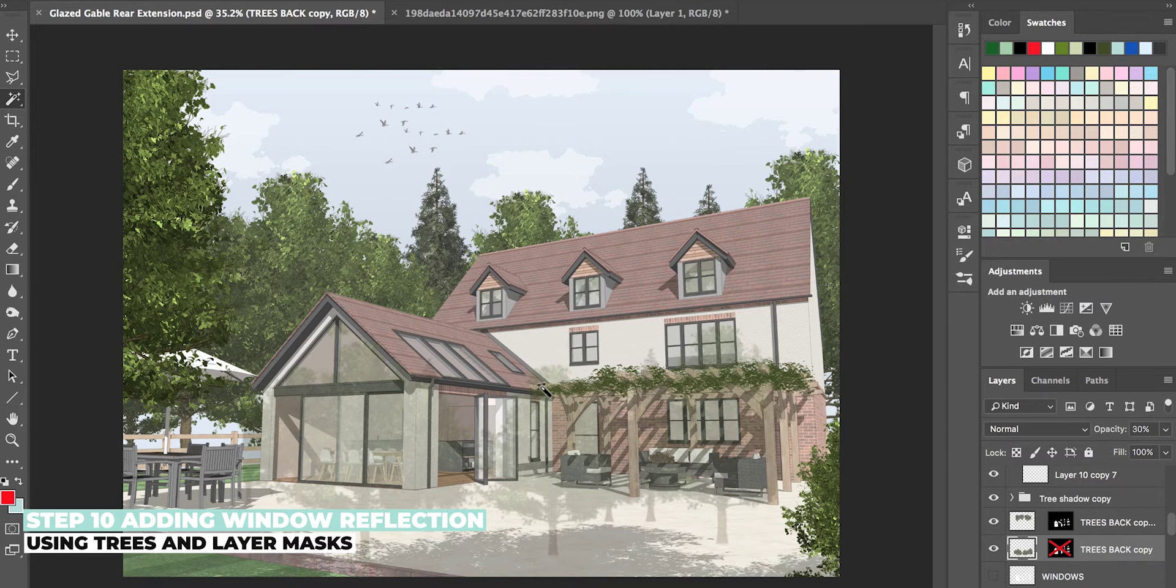
Re-enable the layer mask of TREES BACK copy and try shifting the tree reflections in the windows with the Move tool.
{"action": "right_click", "coordinate": [1062, 549]}
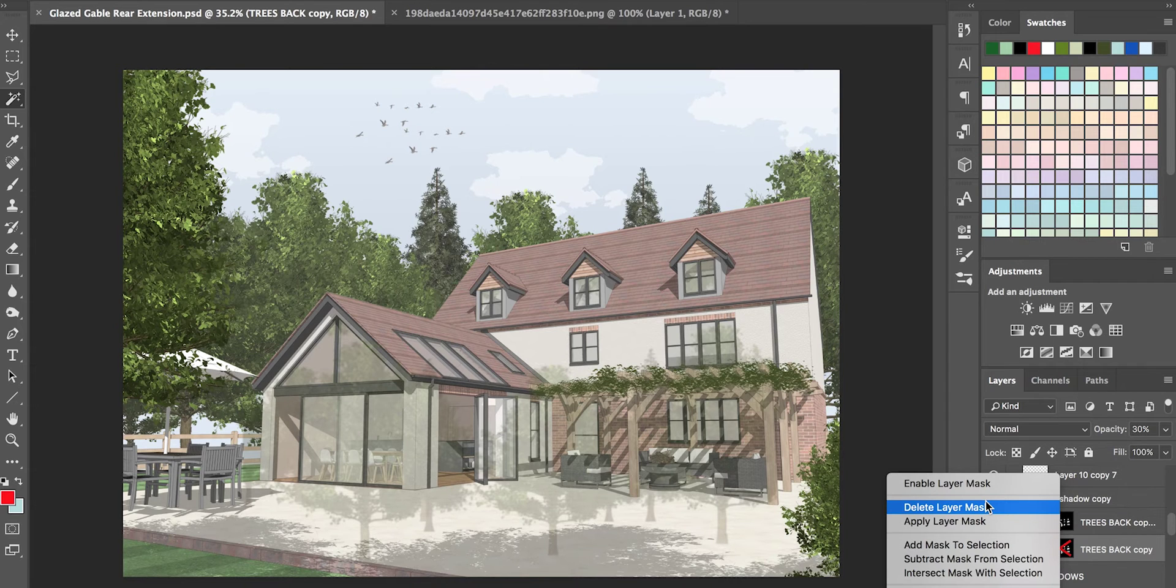
{"action": "left_click", "coordinate": [950, 484]}
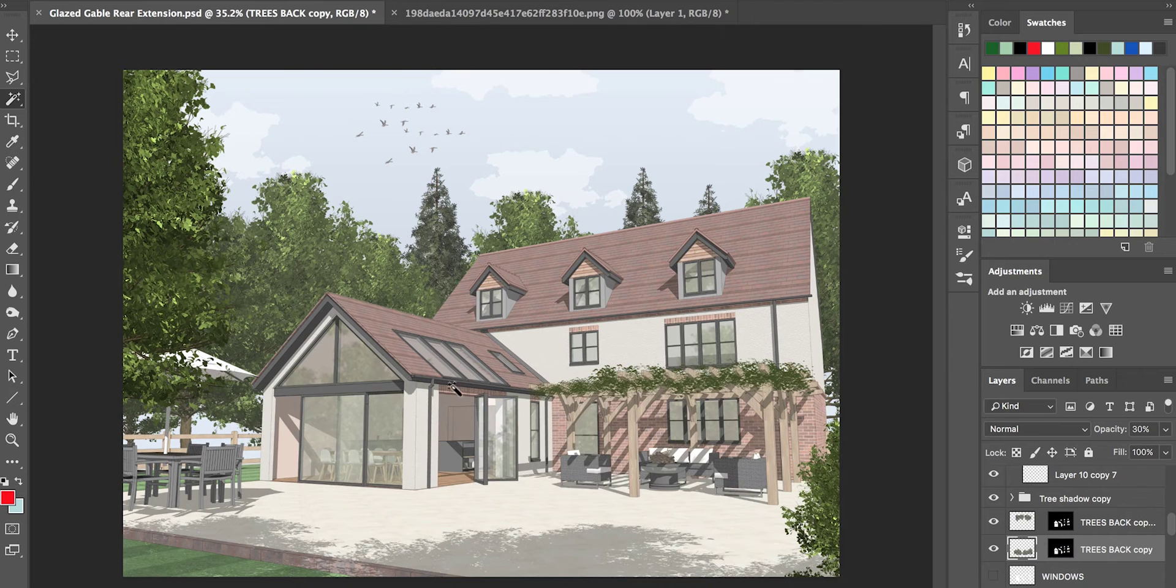
{"action": "left_click", "coordinate": [15, 38]}
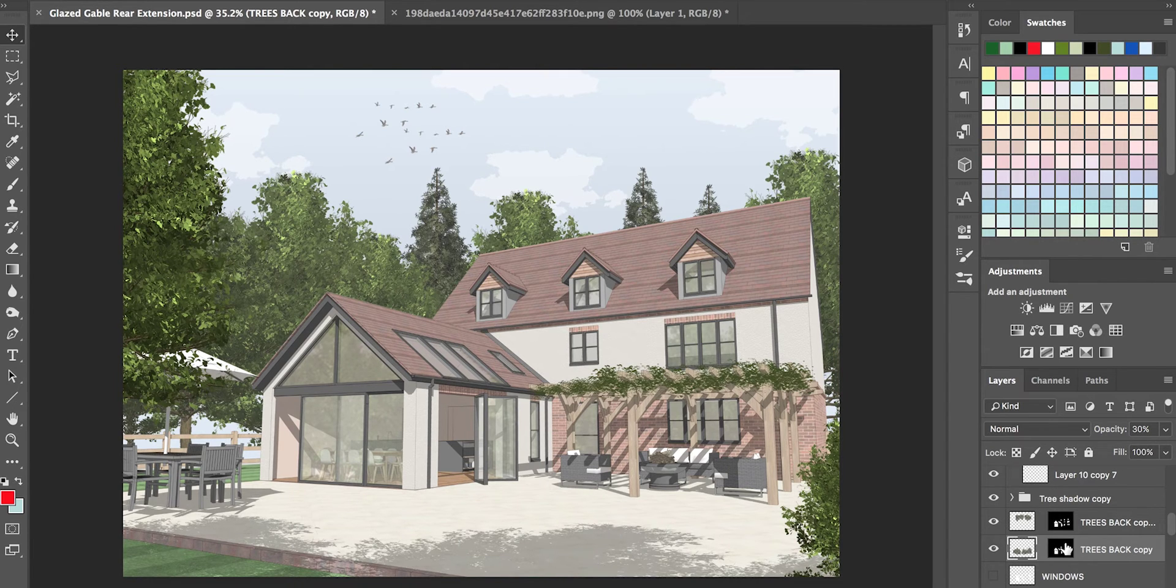
{"action": "mouse_move", "coordinate": [420, 509]}
{"action": "left_mouse_down"}
{"action": "mouse_move", "coordinate": [405, 429]}
{"action": "mouse_move", "coordinate": [436, 493]}
{"action": "mouse_move", "coordinate": [466, 468]}
{"action": "mouse_move", "coordinate": [414, 504]}
{"action": "left_mouse_up"}
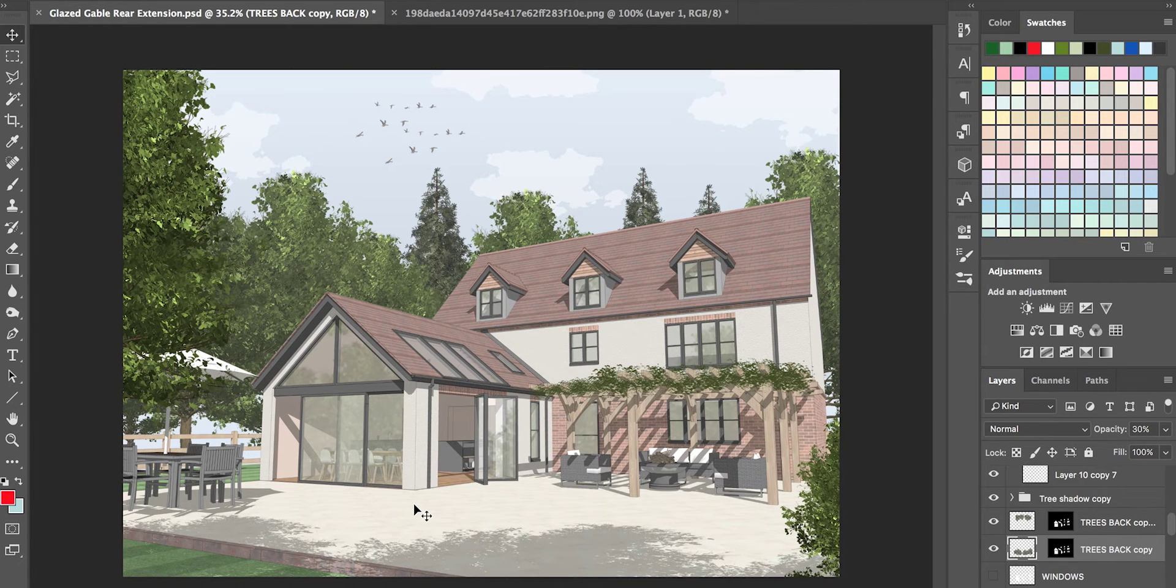
Turn on the Light stream group's layers Layer 6 copy 3, Layer 6 copy 2 and Layer 6 copy.
{"action": "scroll", "coordinate": [1114, 555], "scroll_direction": "down", "scroll_amount": 5}
{"action": "scroll", "coordinate": [1032, 541], "scroll_direction": "down", "scroll_amount": 2}
{"action": "scroll", "coordinate": [1032, 541], "scroll_direction": "up", "scroll_amount": 2}
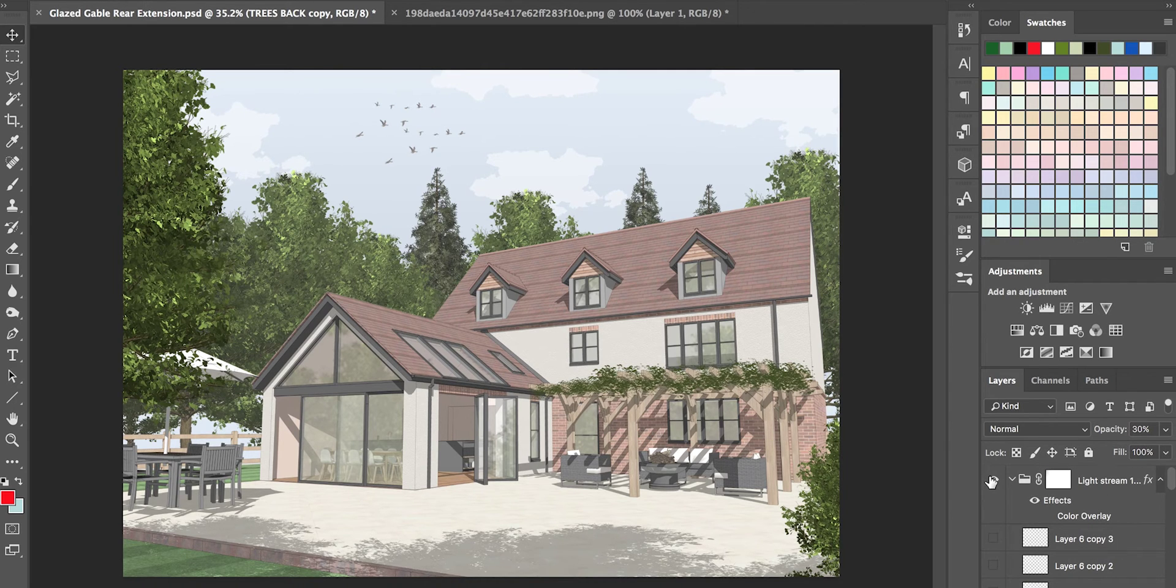
{"action": "left_click", "coordinate": [994, 538]}
{"action": "left_click", "coordinate": [995, 564]}
{"action": "scroll", "coordinate": [997, 563], "scroll_direction": "down", "scroll_amount": 1}
{"action": "left_click", "coordinate": [995, 555]}
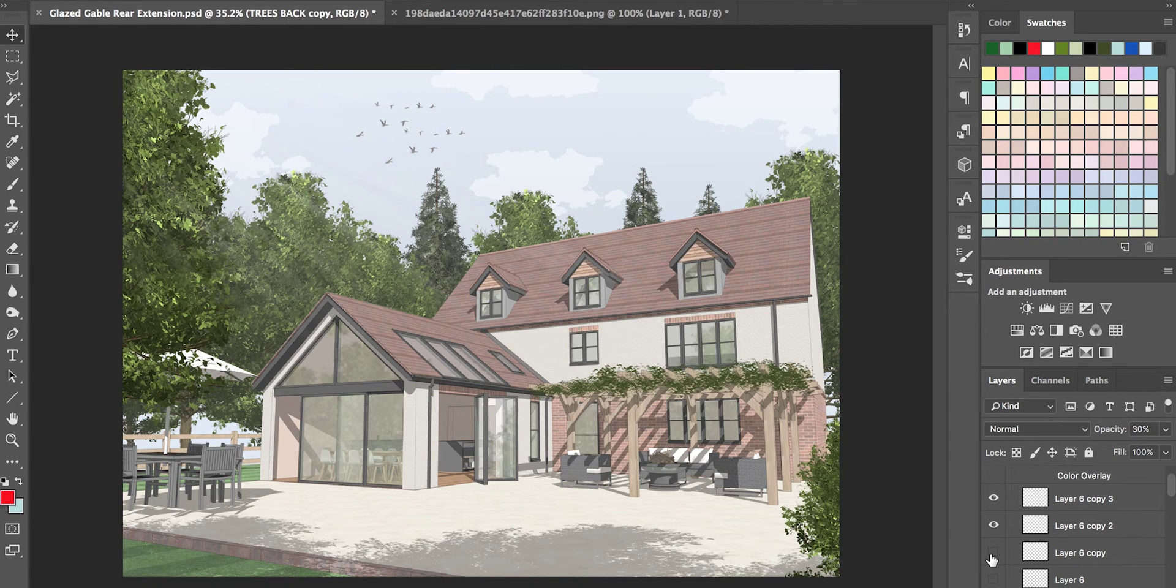
{"action": "scroll", "coordinate": [1029, 524], "scroll_direction": "up", "scroll_amount": 1}
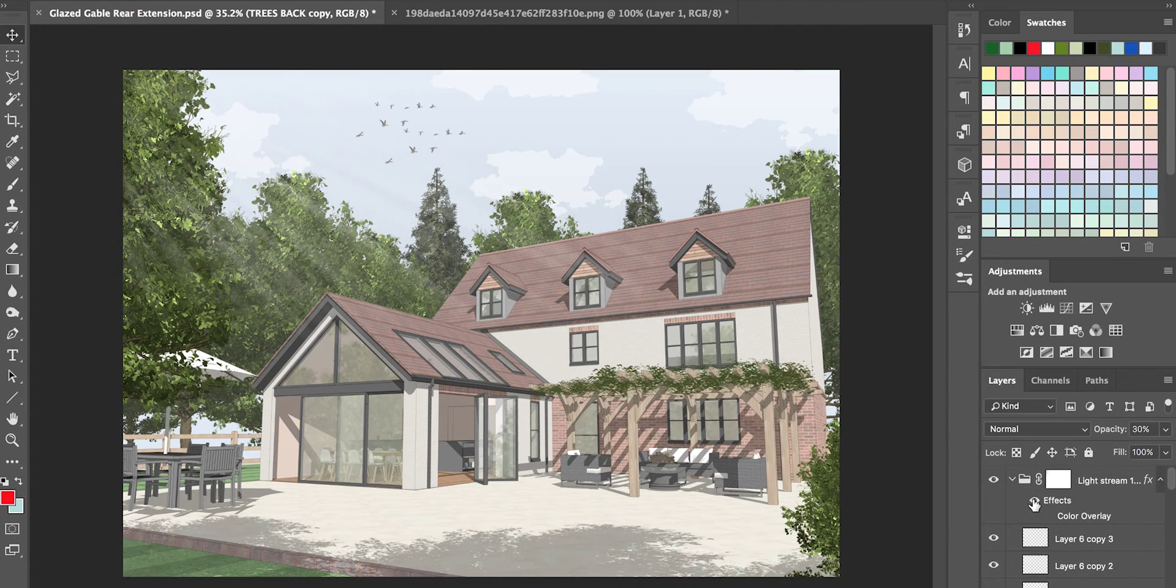
Collapse the Light stream group and toggle its visibility off and on to compare the light rays' effect on the render.
{"action": "left_click", "coordinate": [1012, 481]}
{"action": "left_click", "coordinate": [993, 481]}
{"action": "left_click", "coordinate": [993, 481]}
{"action": "left_click", "coordinate": [993, 480]}
{"action": "left_click", "coordinate": [994, 480]}
{"action": "left_click", "coordinate": [993, 481]}
{"action": "left_click", "coordinate": [993, 481]}
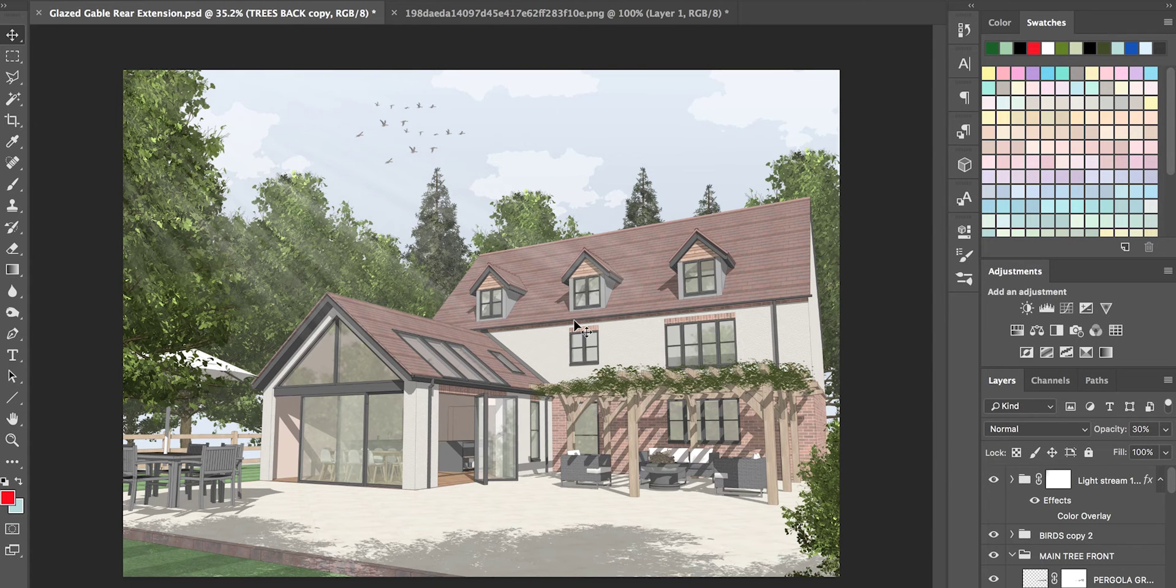